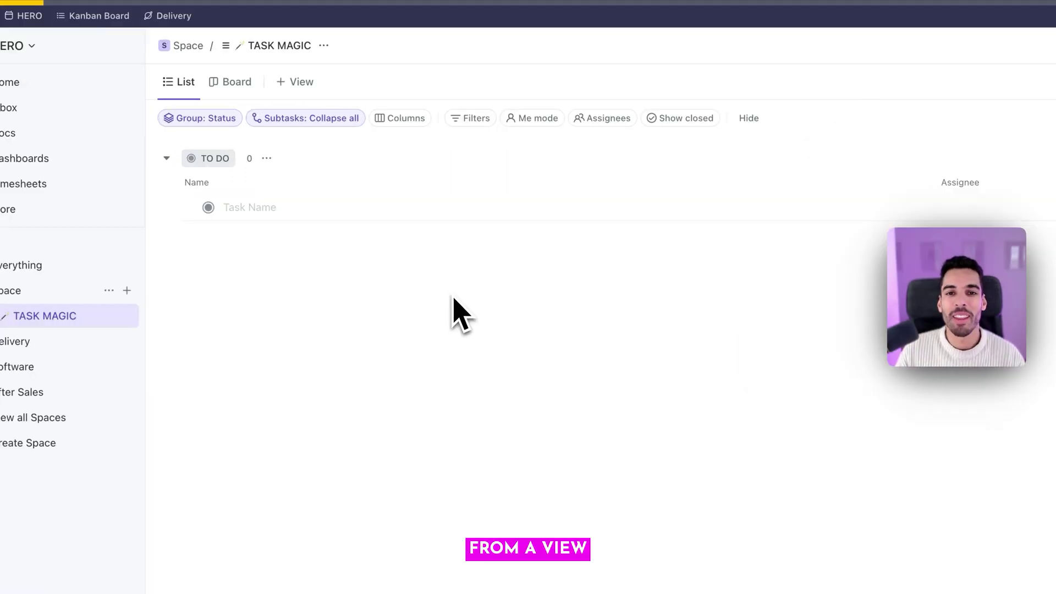
Add 'Task from a list view' from the TASK MAGIC list's task row, then close its window
{"action": "left_click", "coordinate": [265, 209]}
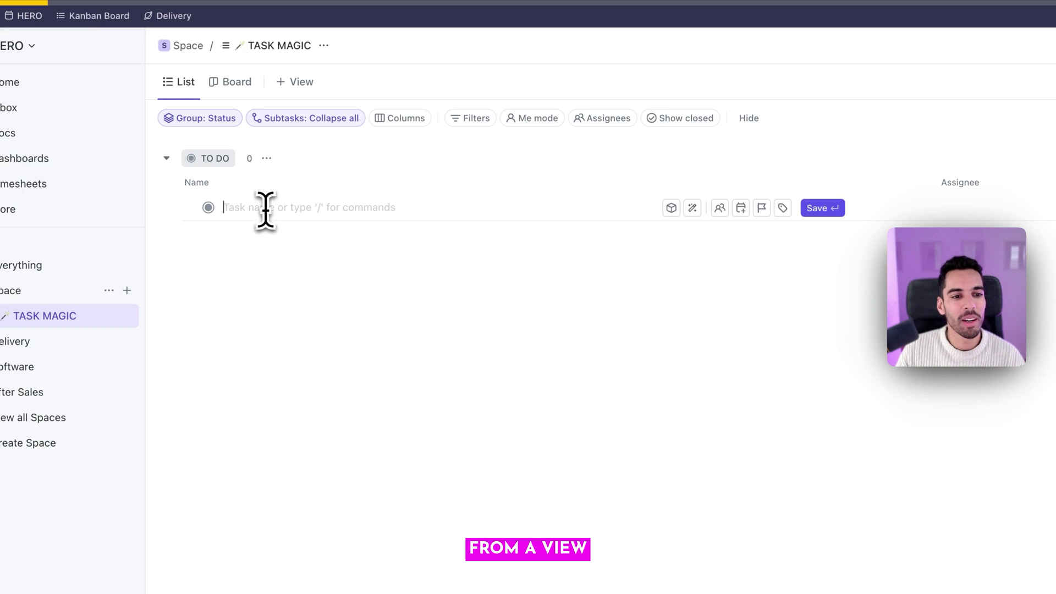
{"action": "type", "text": "Task fro"}
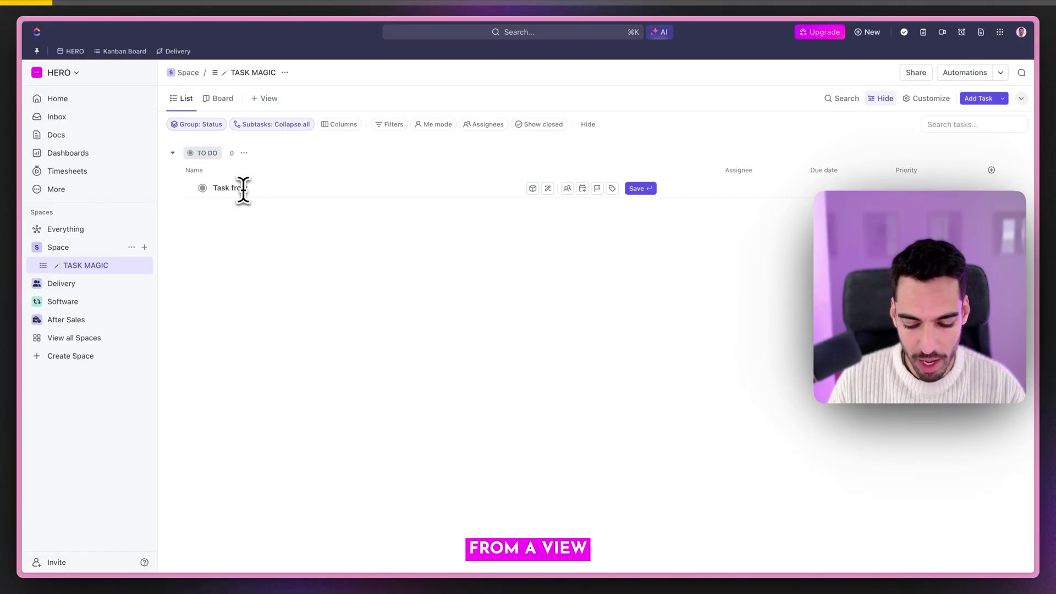
{"action": "type", "text": "m a list "}
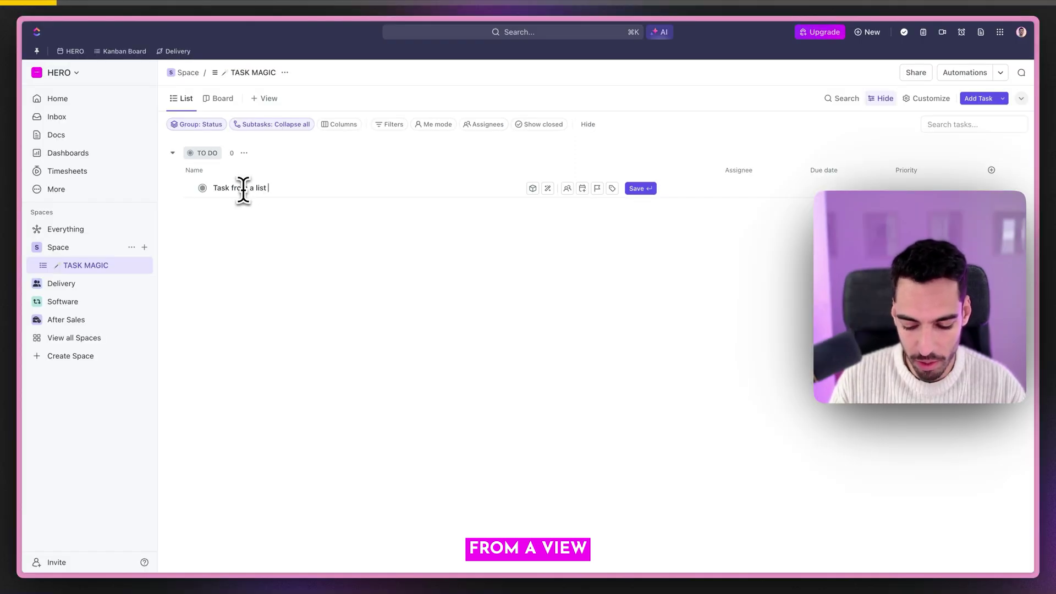
{"action": "type", "text": "view"}
{"action": "key", "text": "Return"}
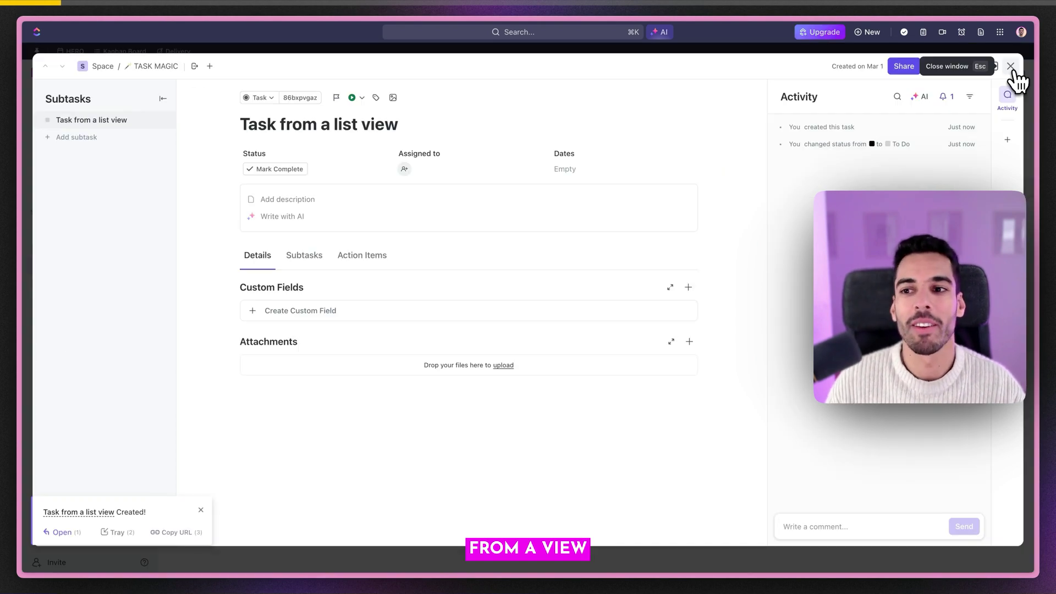
{"action": "left_click", "coordinate": [1012, 67]}
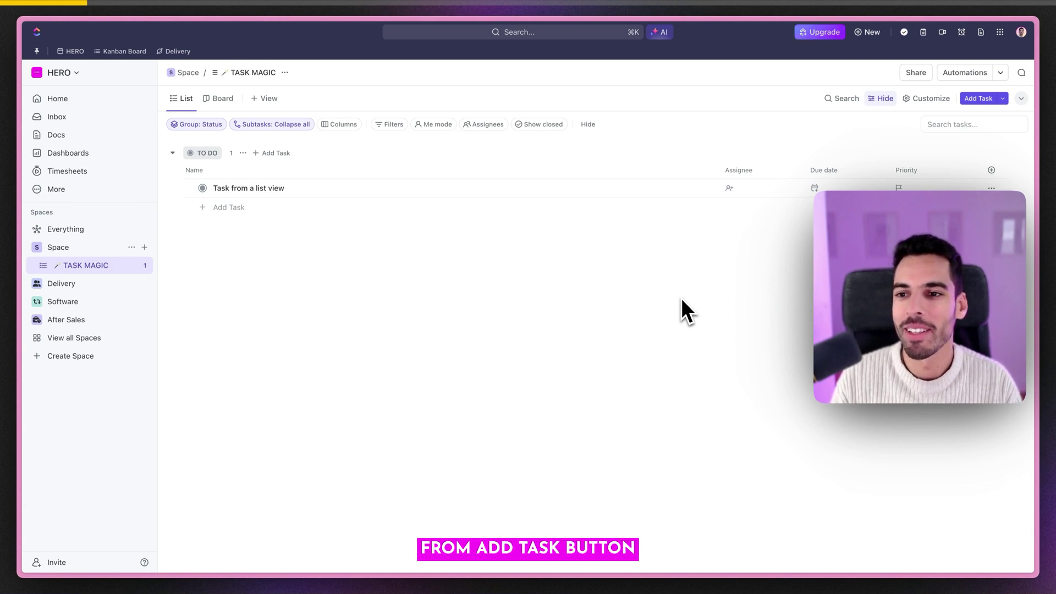
Create a task named 'Task from button' with the Add Task button
{"action": "left_click", "coordinate": [984, 100]}
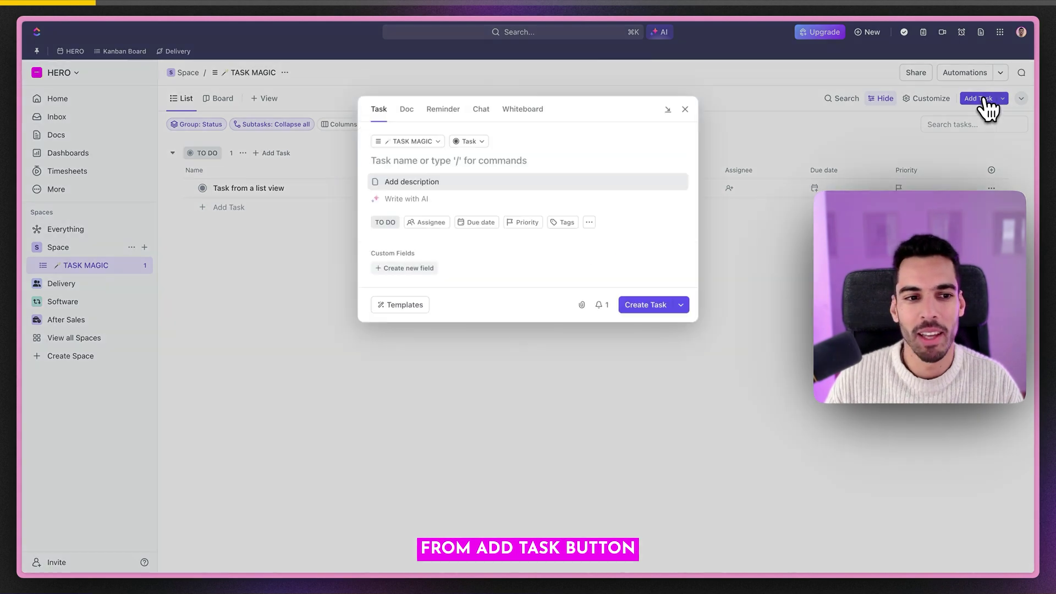
{"action": "type", "text": "Task from "}
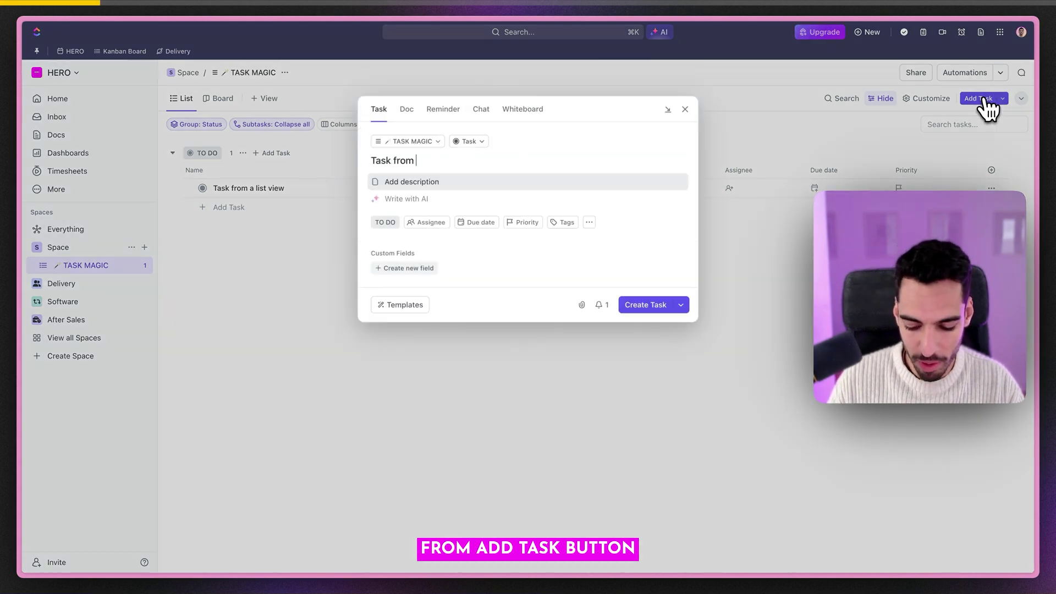
{"action": "type", "text": "button"}
{"action": "key", "text": "Return"}
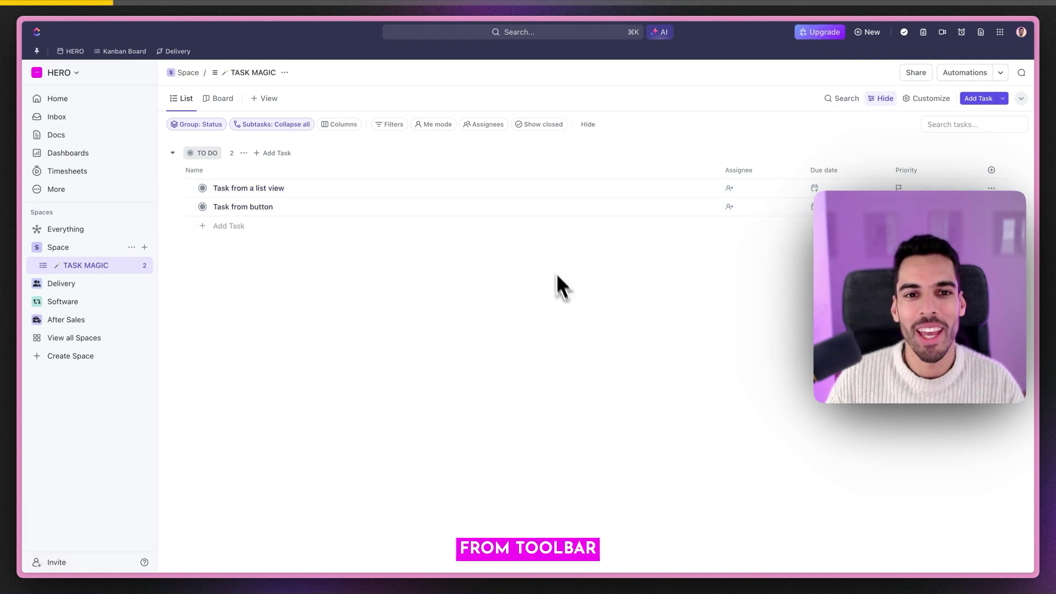
Create a task named 'Task from toolbar' from New in the top bar
{"action": "left_click", "coordinate": [871, 34]}
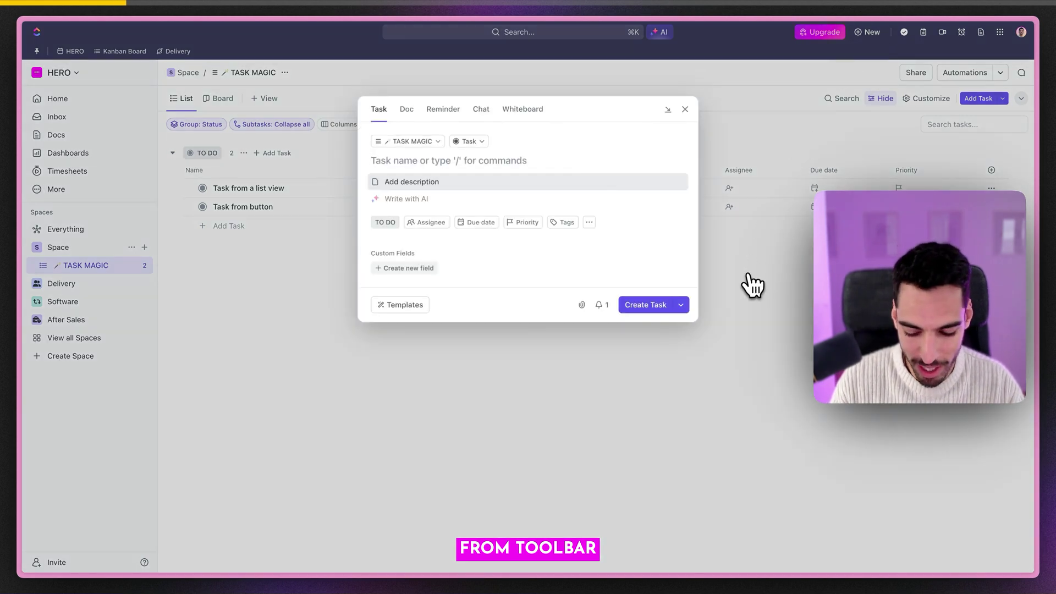
{"action": "type", "text": "Task from toolbar"}
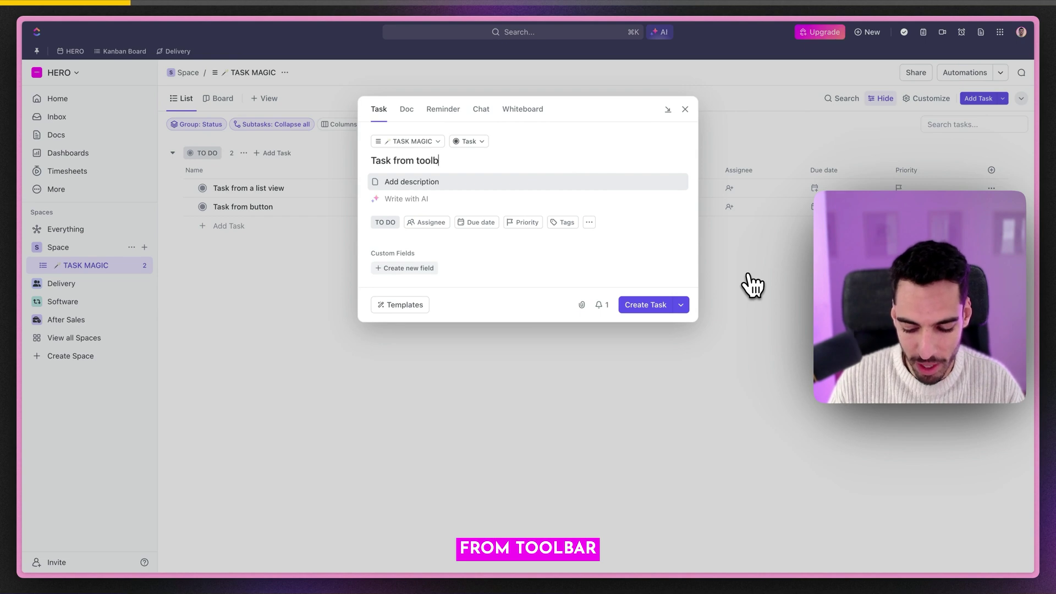
{"action": "key", "text": "Return"}
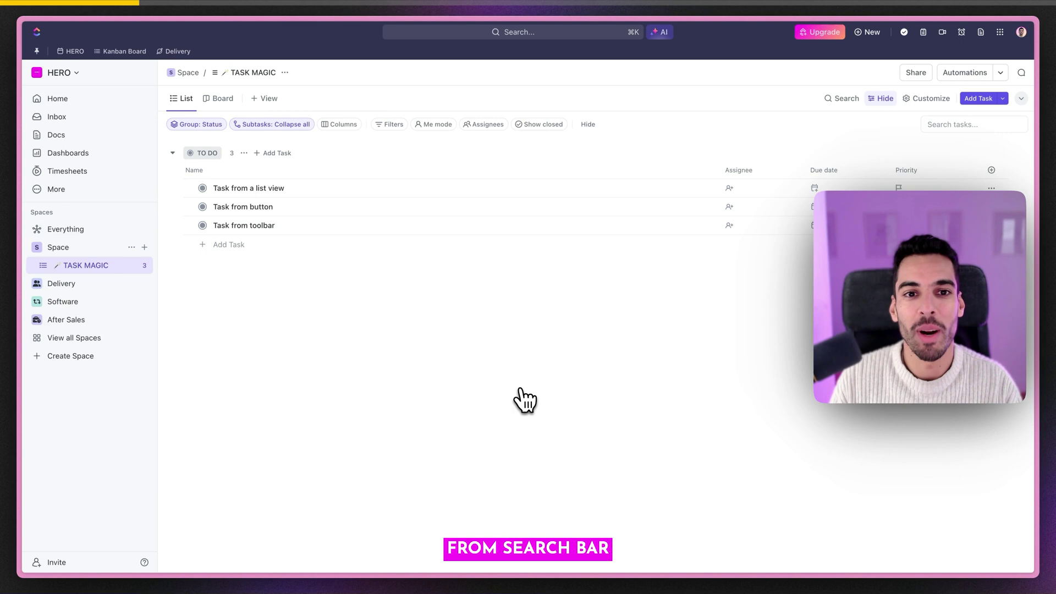
Run the search bar's Create New Task command to add 'Task from search bar'
{"action": "left_click", "coordinate": [514, 31]}
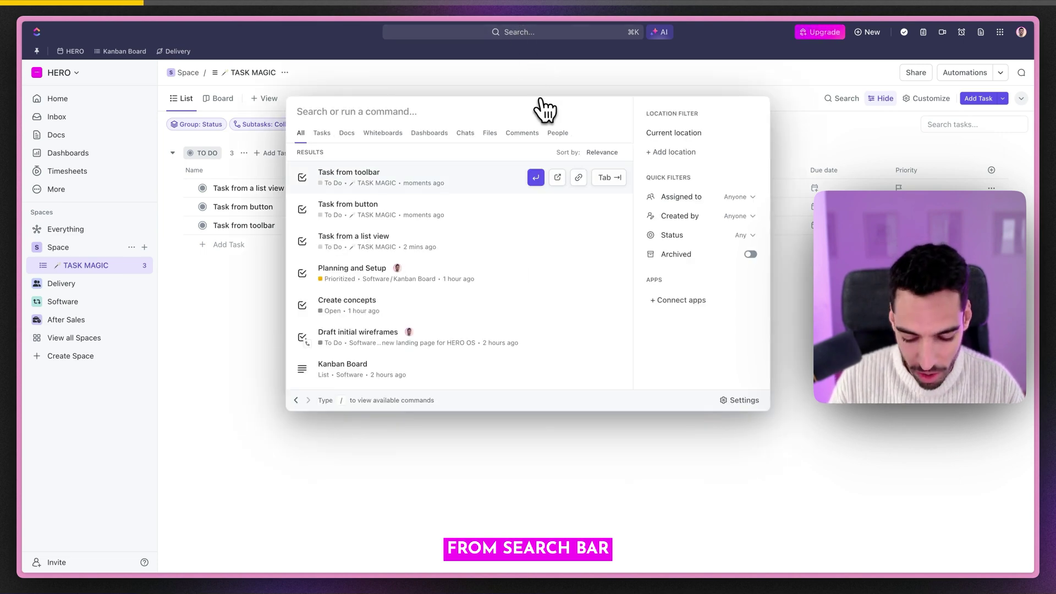
{"action": "type", "text": "create"}
{"action": "key", "text": "Down"}
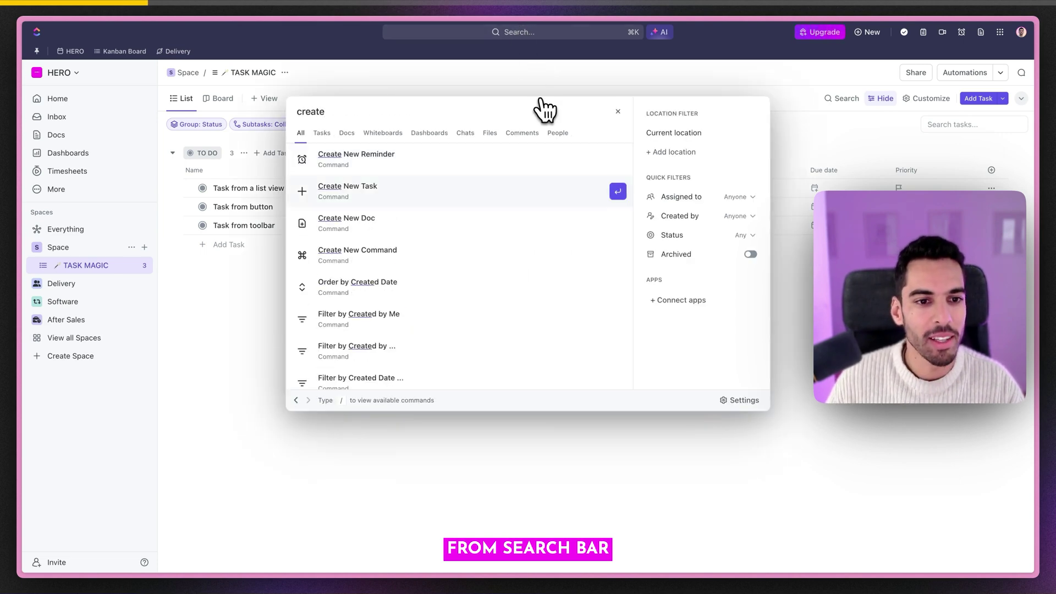
{"action": "key", "text": "Return"}
{"action": "type", "text": "T"}
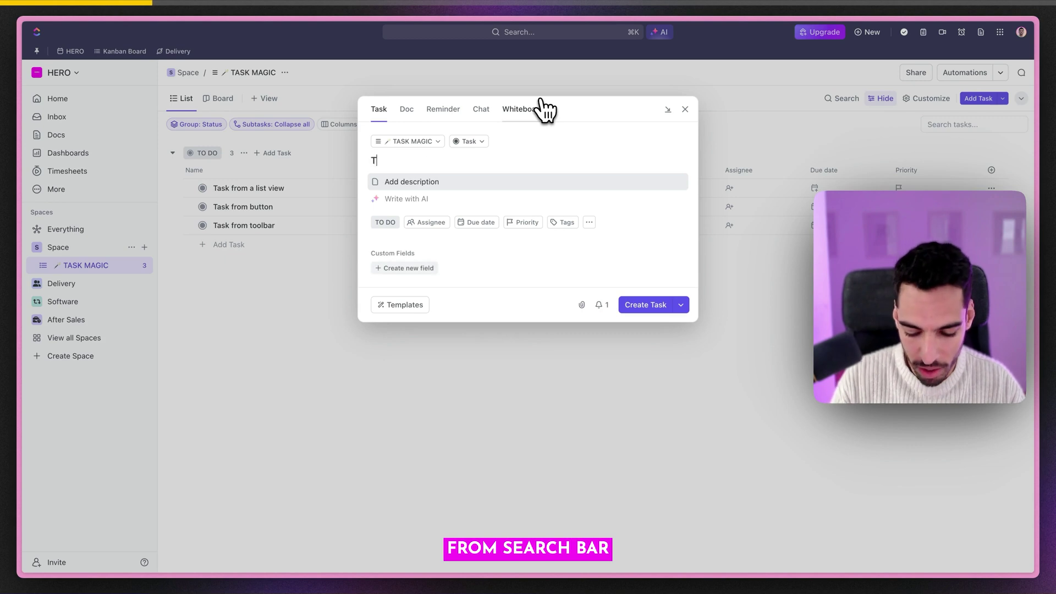
{"action": "type", "text": "ask from se"}
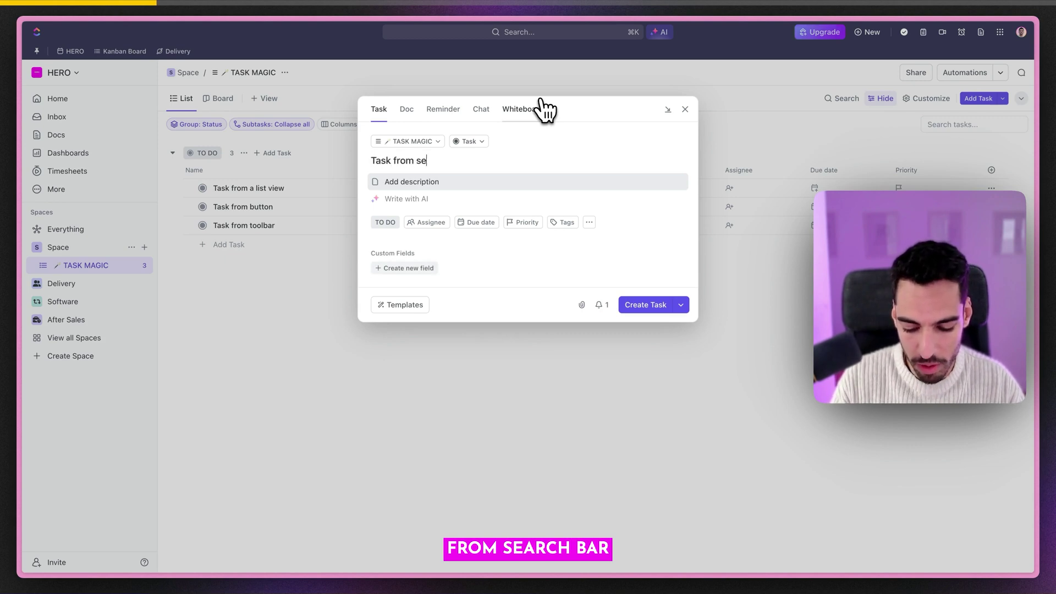
{"action": "type", "text": "arch bar"}
{"action": "key", "text": "Return"}
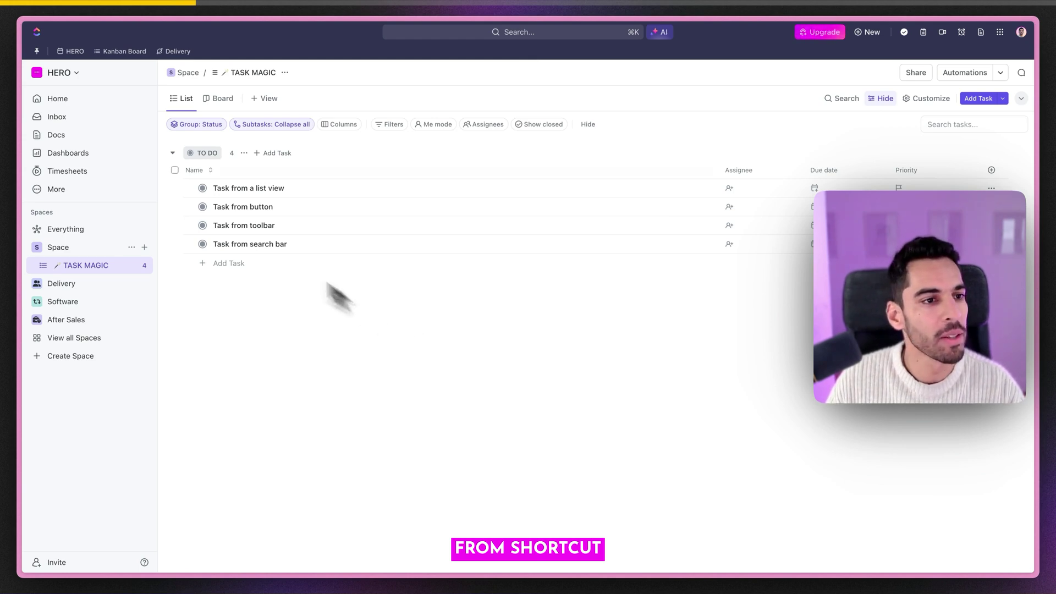
Turn on the Hotkeys preference in My Settings and save the change
{"action": "left_click", "coordinate": [1022, 32]}
{"action": "left_click", "coordinate": [929, 120]}
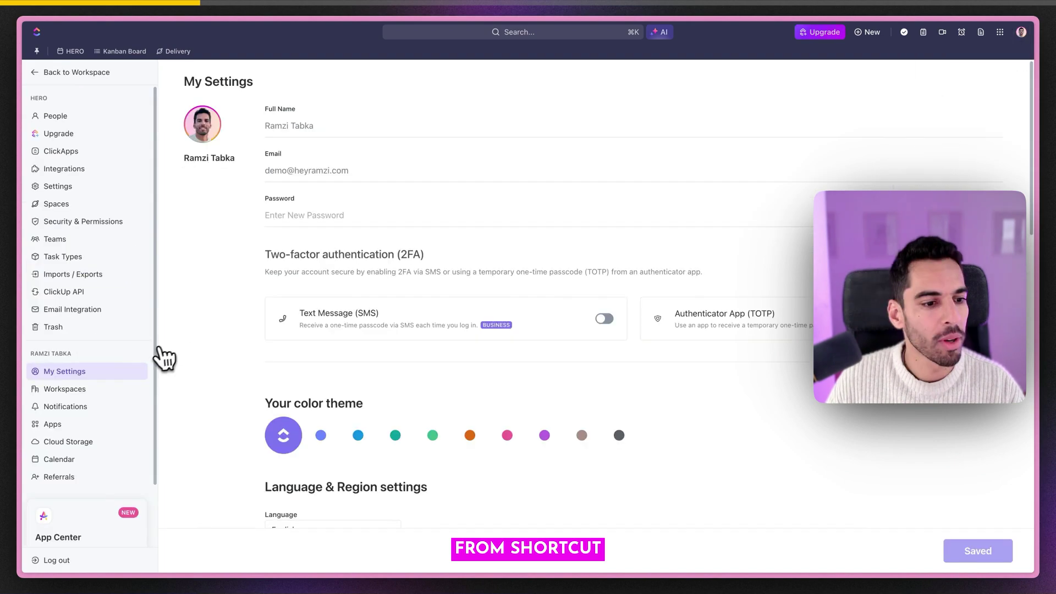
{"action": "scroll", "coordinate": [278, 245], "scroll_direction": "down", "scroll_amount": 10}
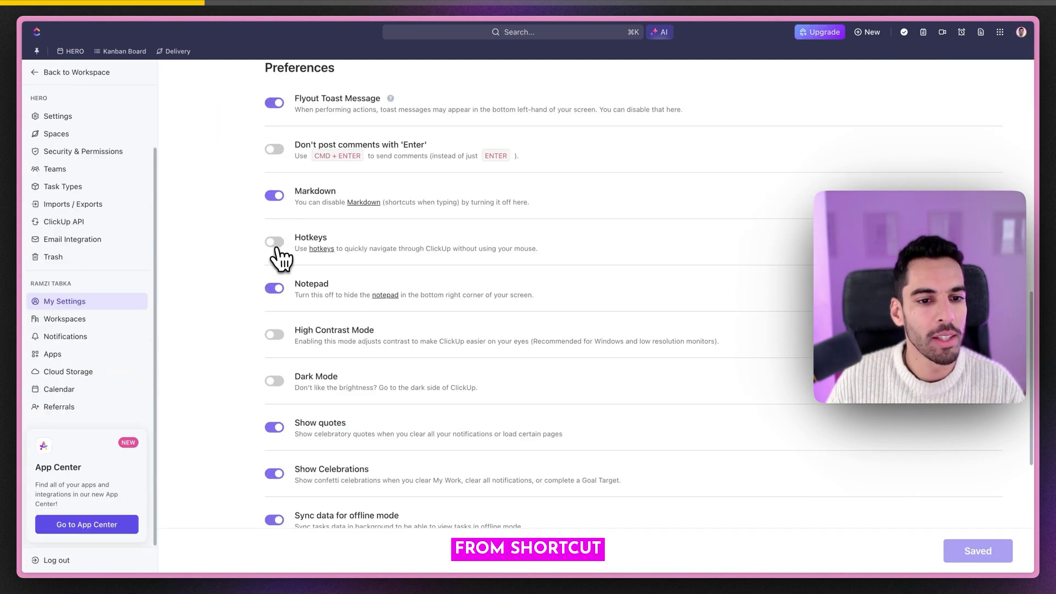
{"action": "left_click", "coordinate": [276, 239]}
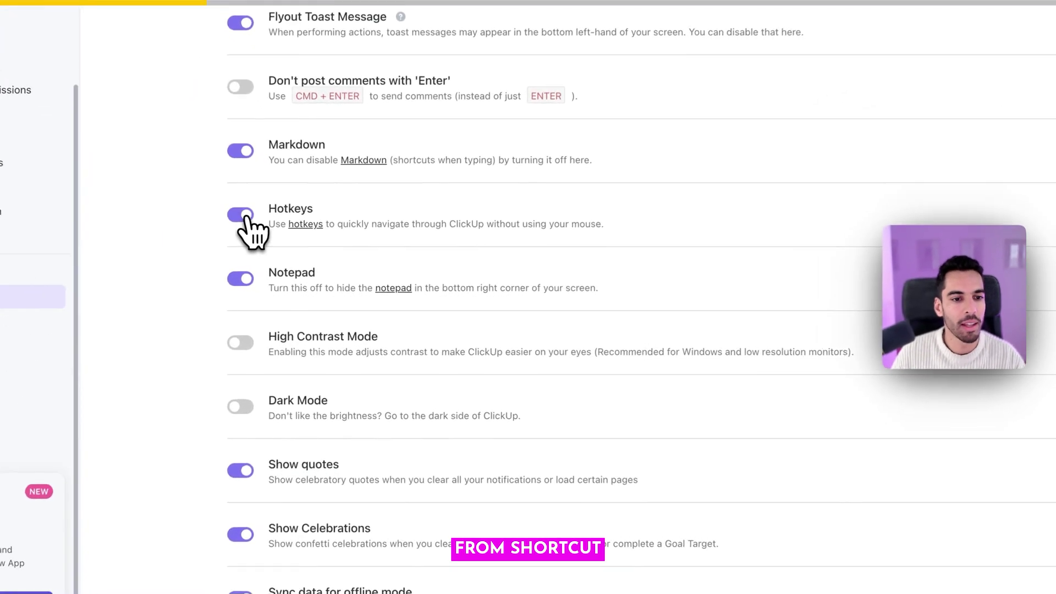
{"action": "scroll", "coordinate": [250, 236], "scroll_direction": "down", "scroll_amount": 10}
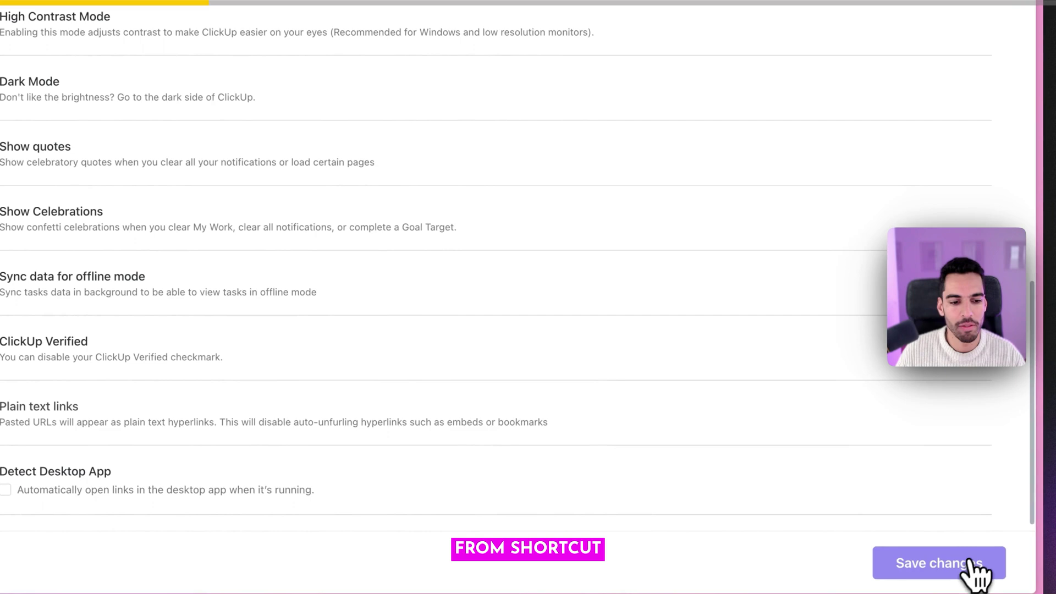
{"action": "left_click", "coordinate": [962, 570]}
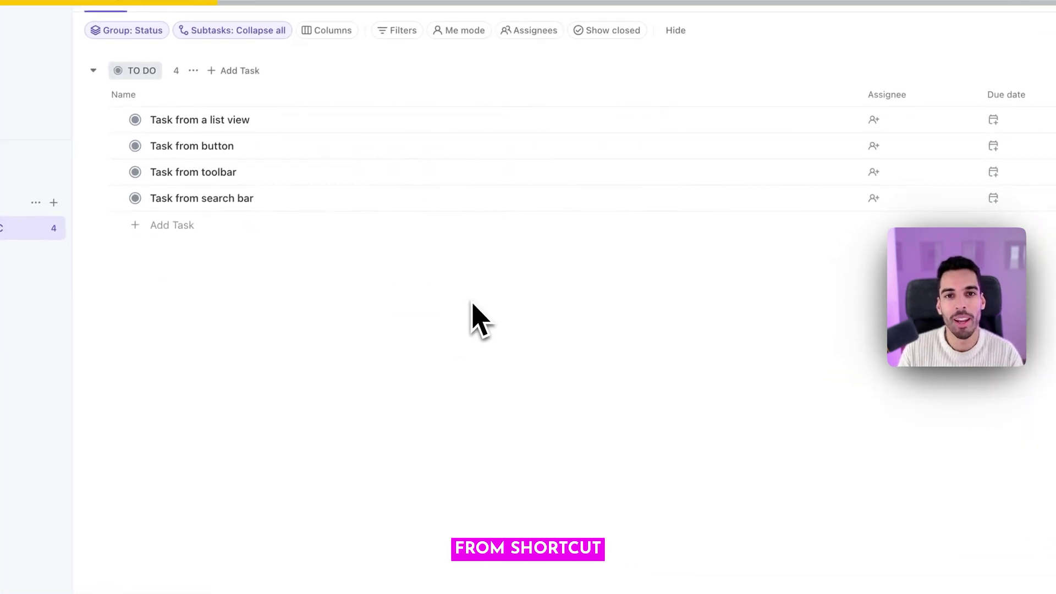
Bring up the new-task form with the T hotkey and begin a name, 'Tas'
{"action": "key", "text": "t"}
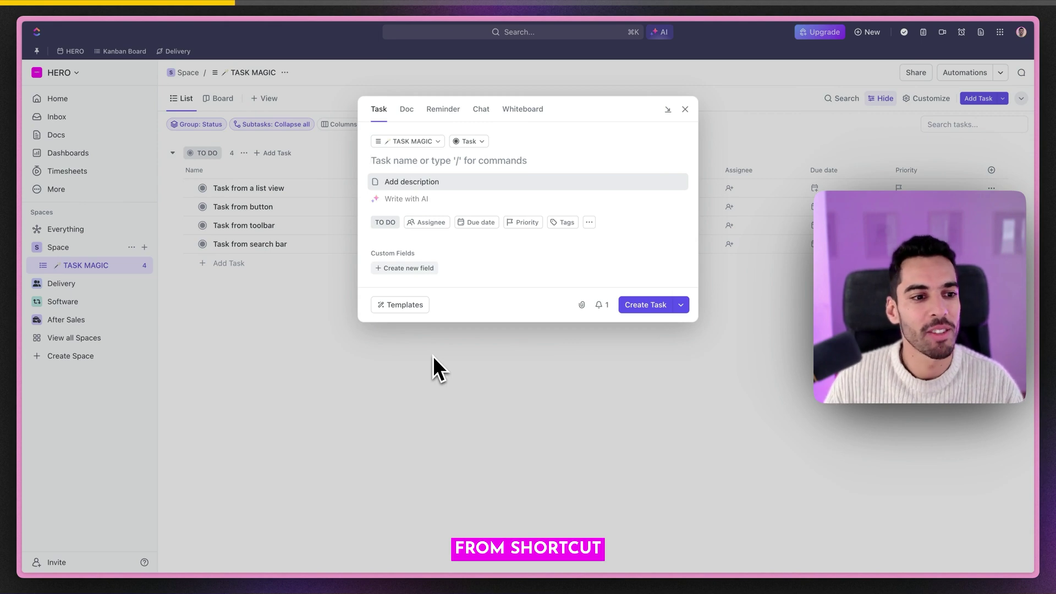
{"action": "key", "text": "Down"}
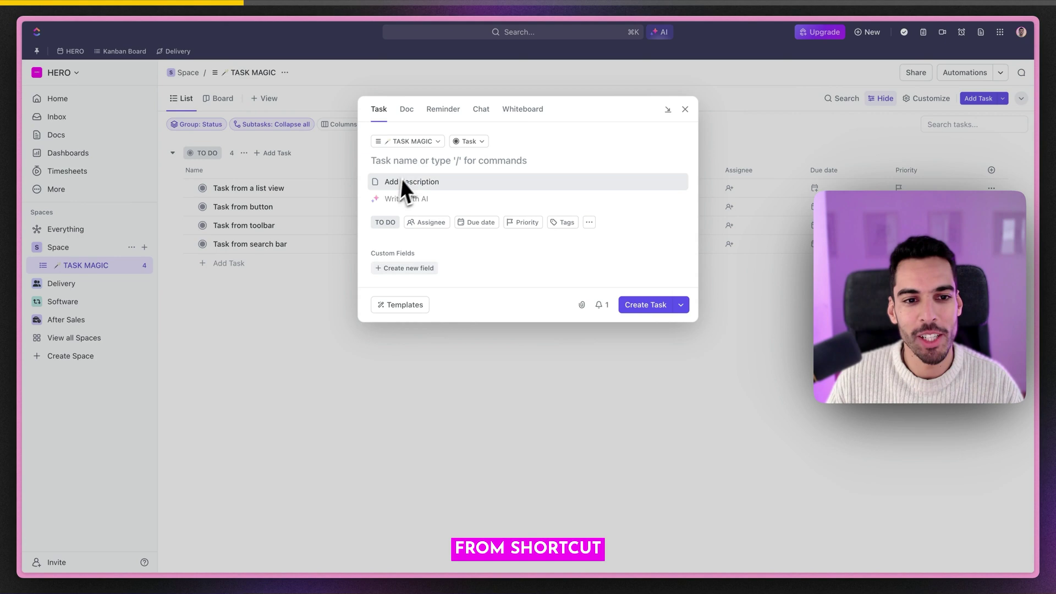
{"action": "type", "text": "Tas"}
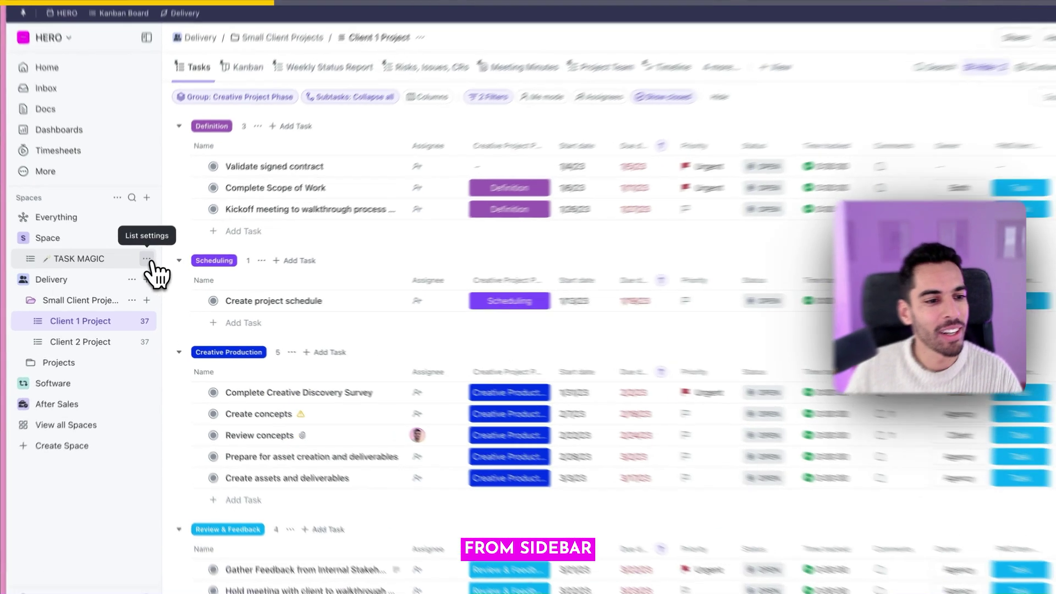
From the TASK MAGIC sidebar options, start a new task named 'Task from sidebar'
{"action": "left_click", "coordinate": [145, 266]}
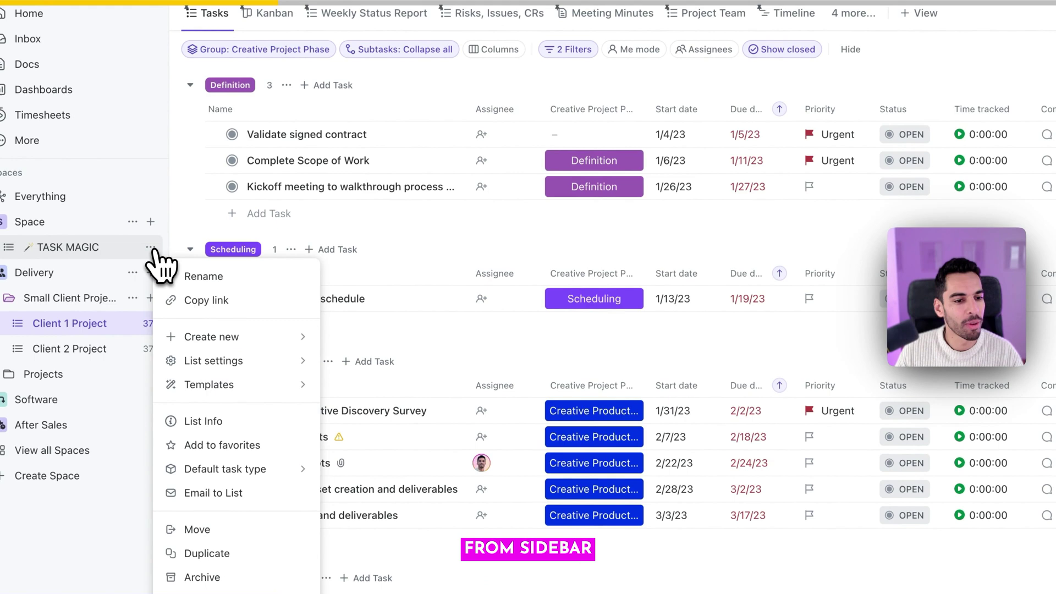
{"action": "mouse_move", "coordinate": [255, 353]}
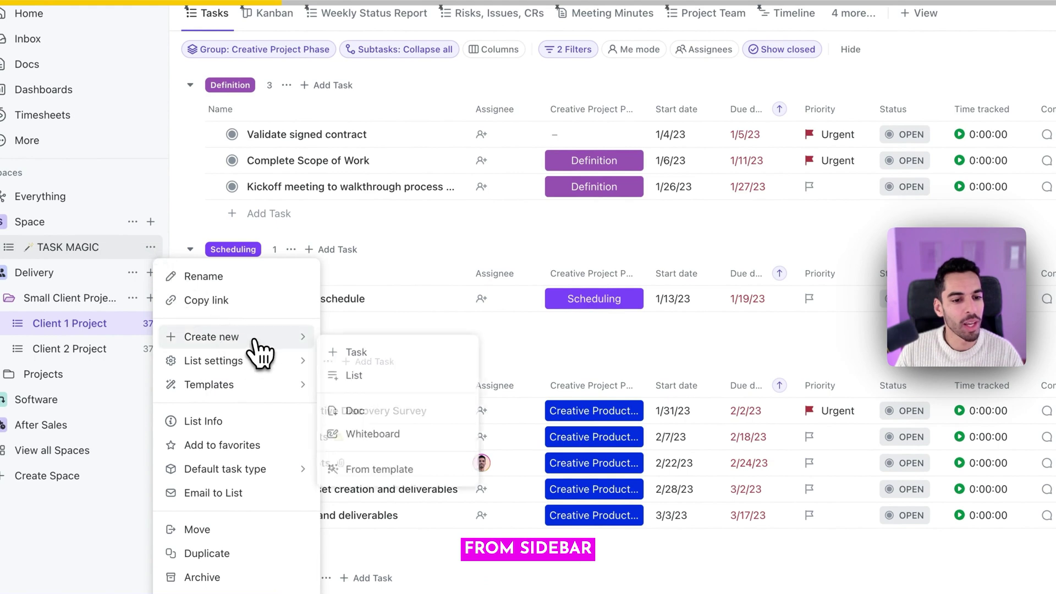
{"action": "left_click", "coordinate": [375, 352]}
{"action": "type", "text": "Task from sid"}
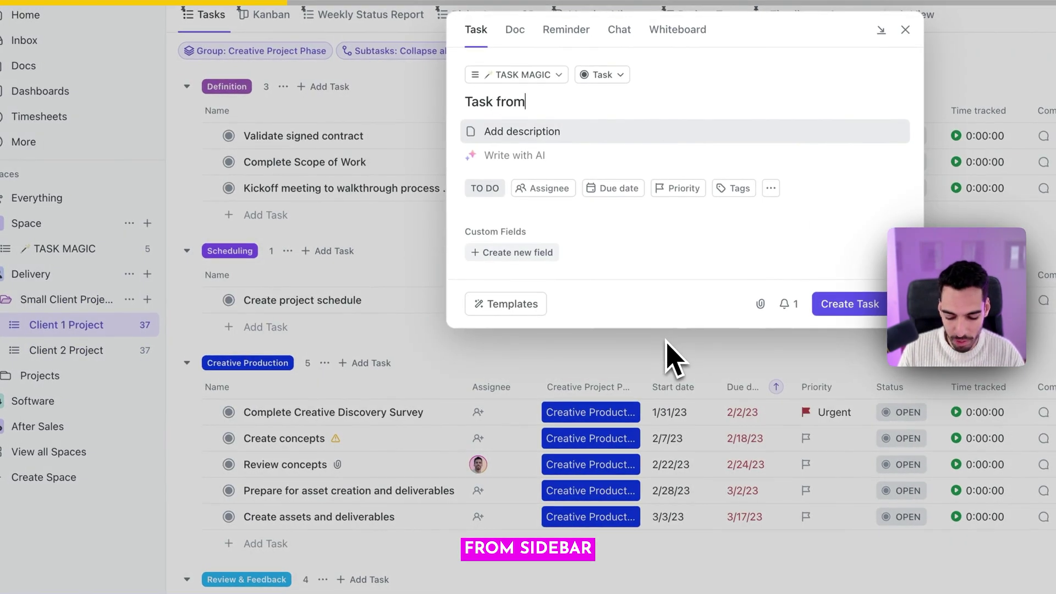
{"action": "type", "text": "ebar"}
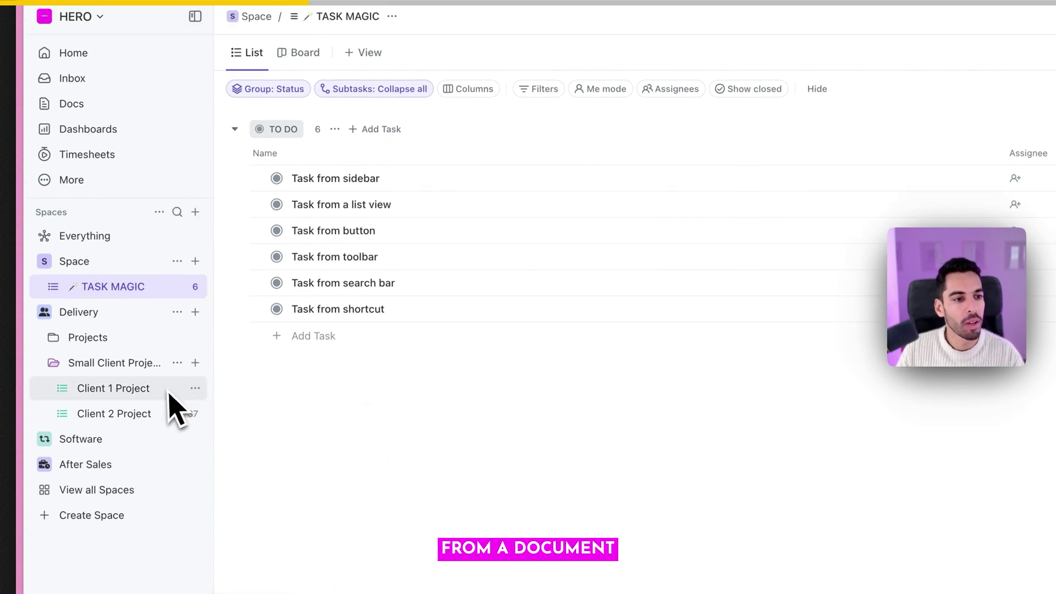
{"action": "left_click", "coordinate": [122, 108]}
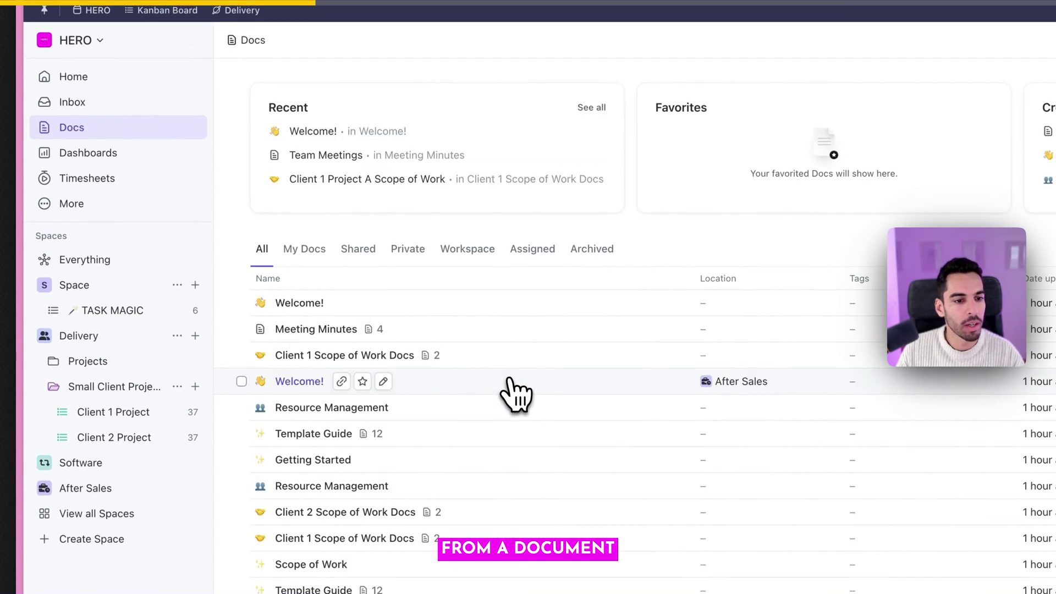
{"action": "left_click", "coordinate": [313, 328]}
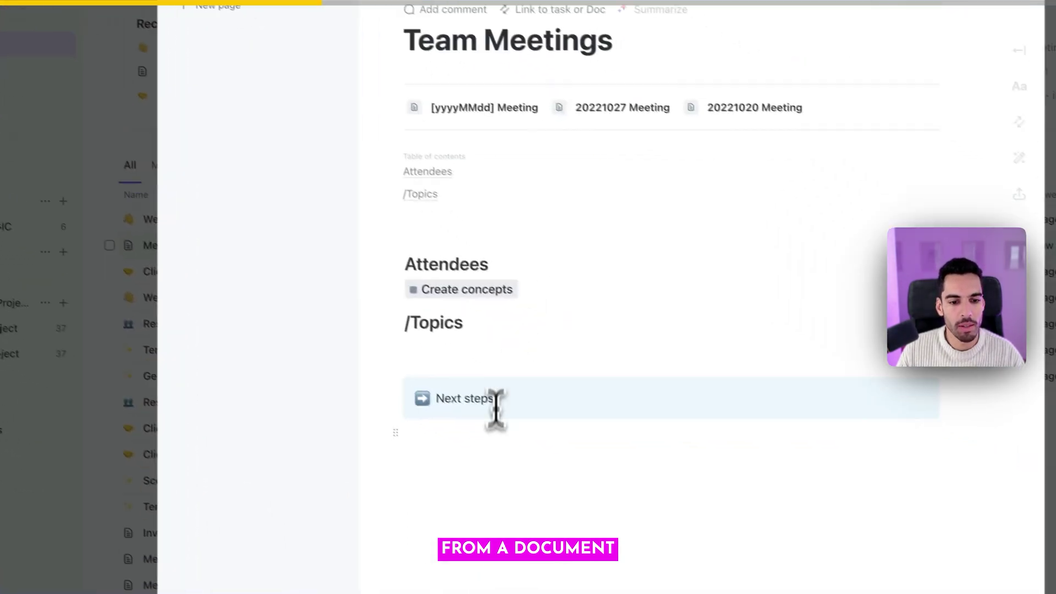
{"action": "left_click", "coordinate": [638, 488]}
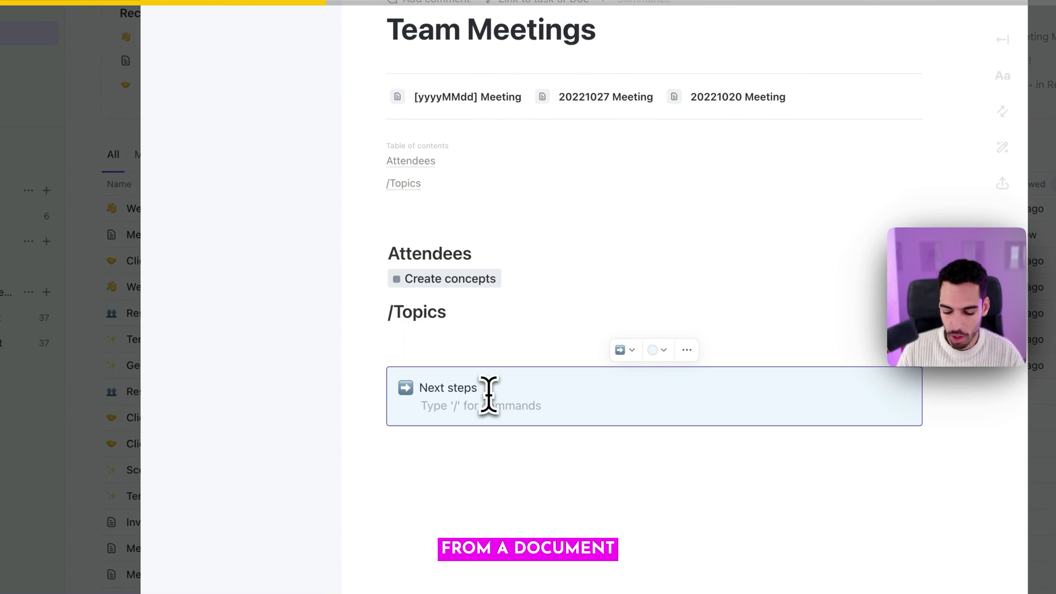
{"action": "type", "text": "/"}
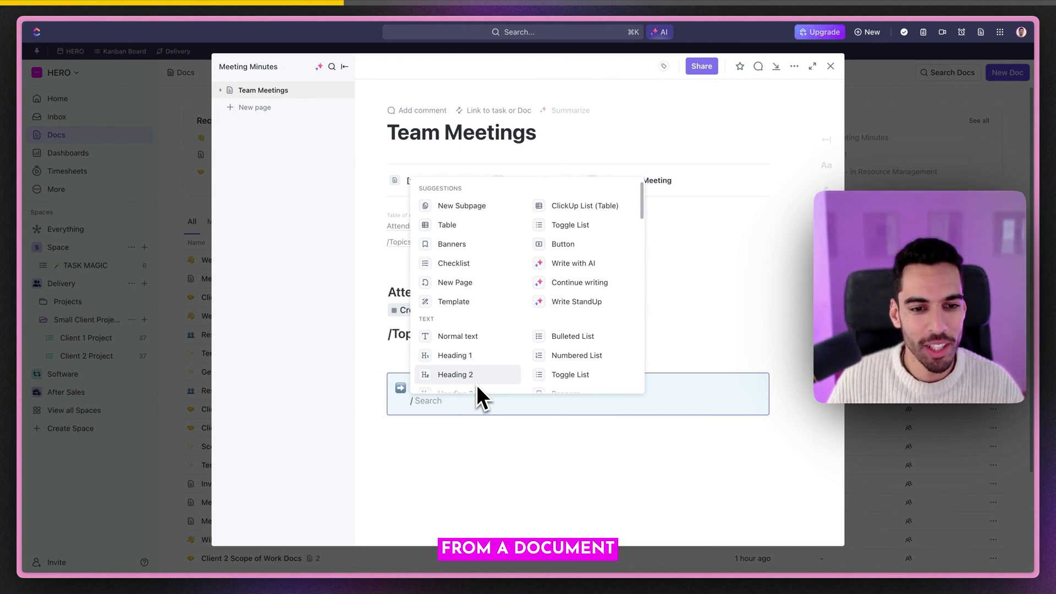
{"action": "type", "text": "tas"}
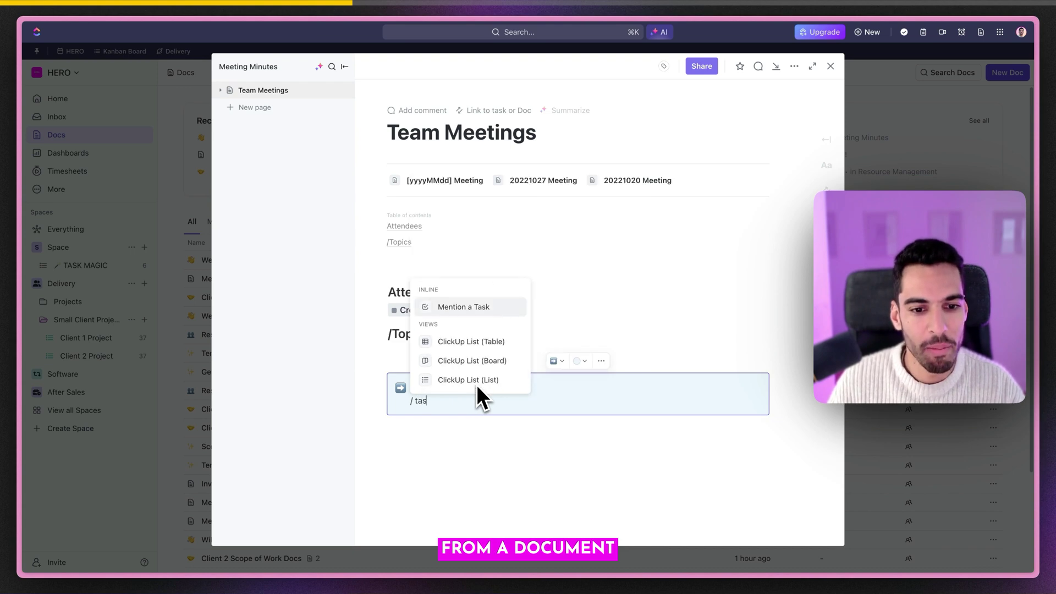
{"action": "key", "text": "Return"}
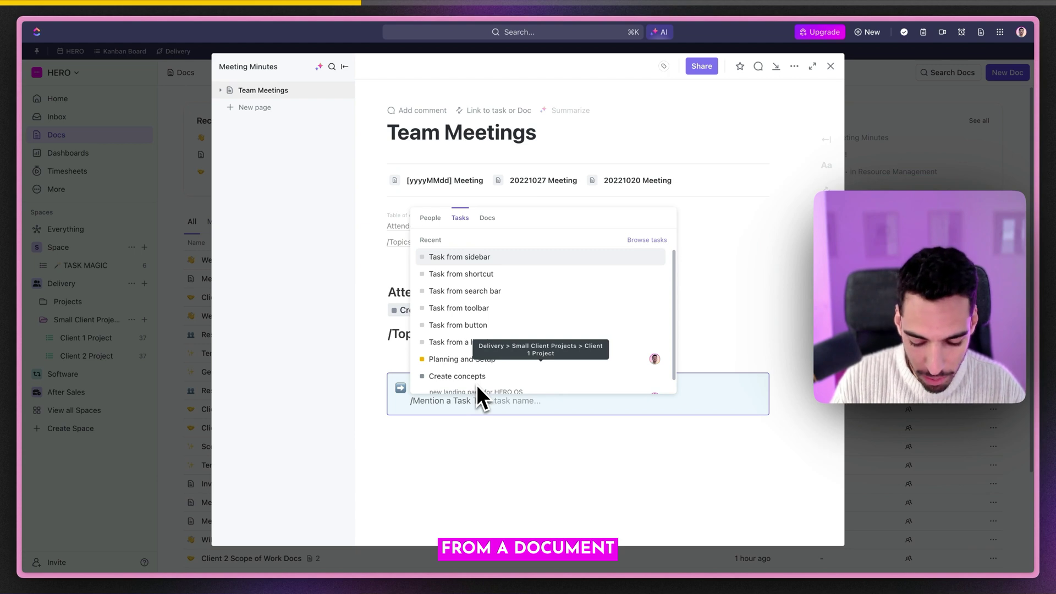
{"action": "type", "text": "Task from doc"}
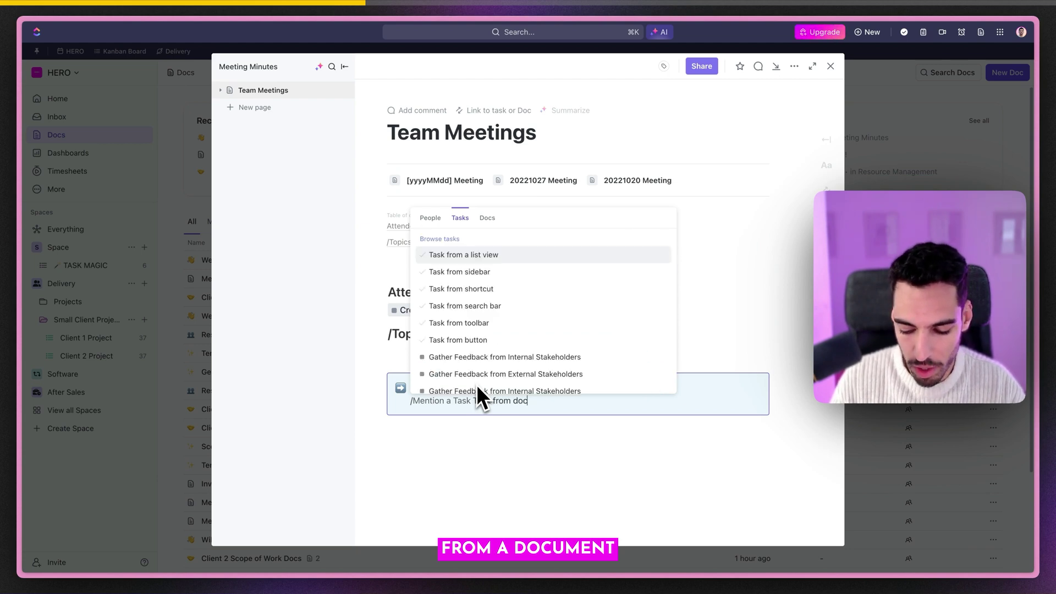
{"action": "type", "text": "ument"}
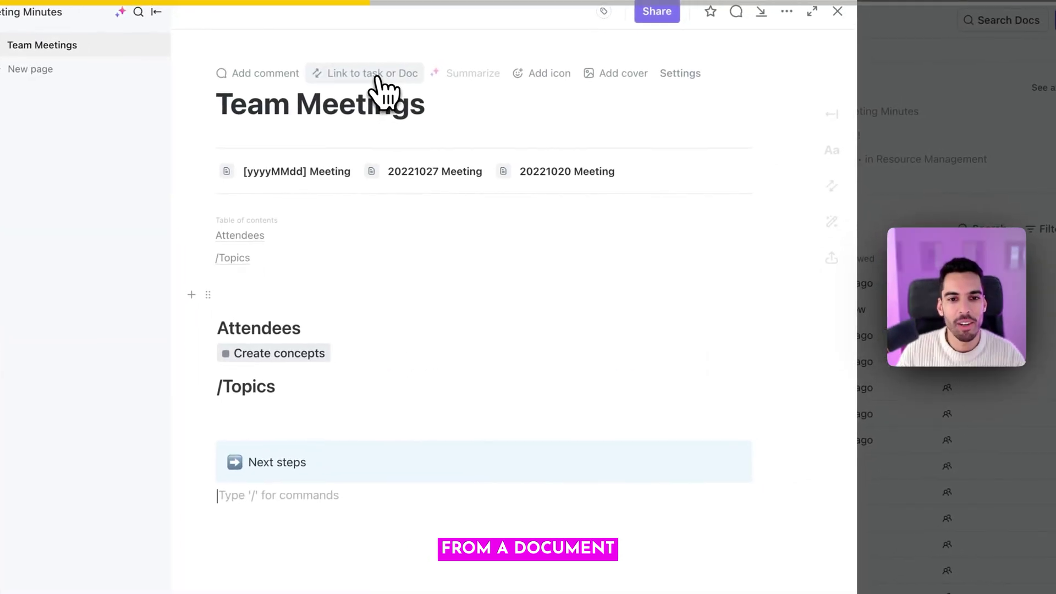
{"action": "left_click", "coordinate": [377, 78]}
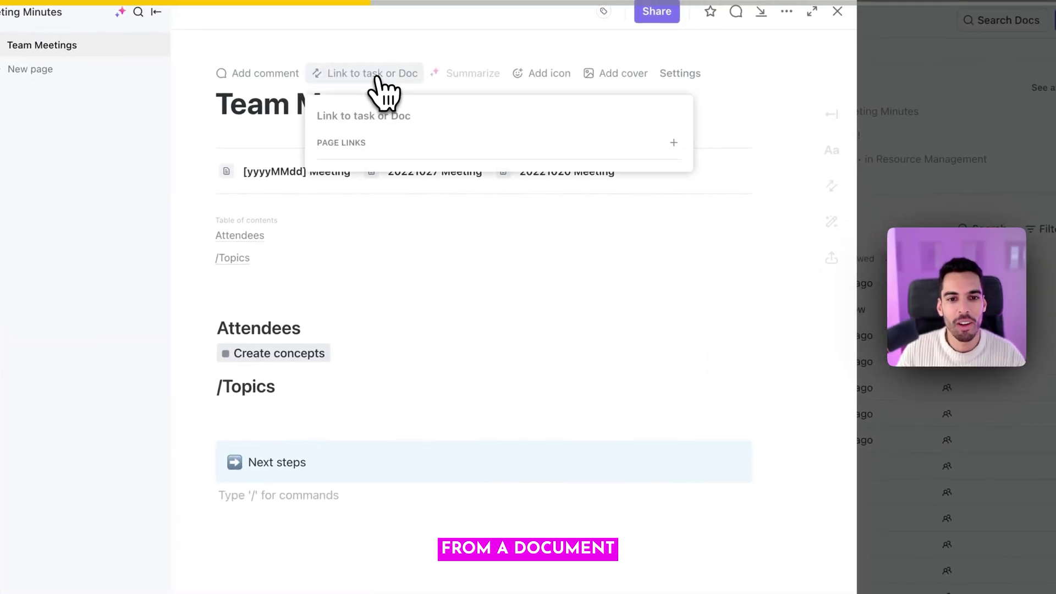
{"action": "left_click", "coordinate": [674, 144]}
{"action": "left_click", "coordinate": [708, 178]}
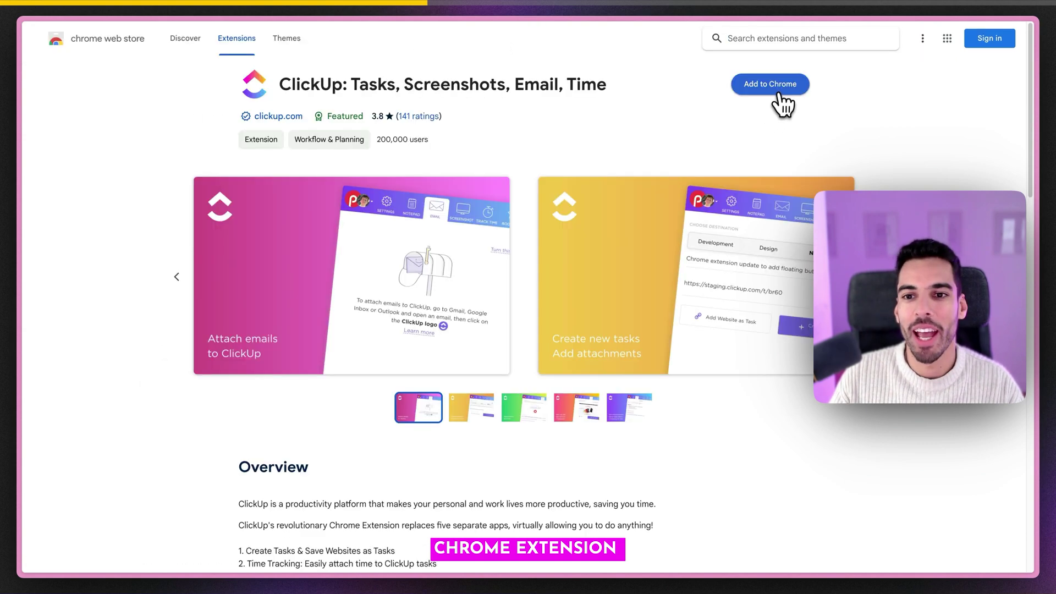
View the ClickUp extension's Web Store page, then search 'new york times' and open the thrillers article
{"action": "left_click", "coordinate": [779, 87]}
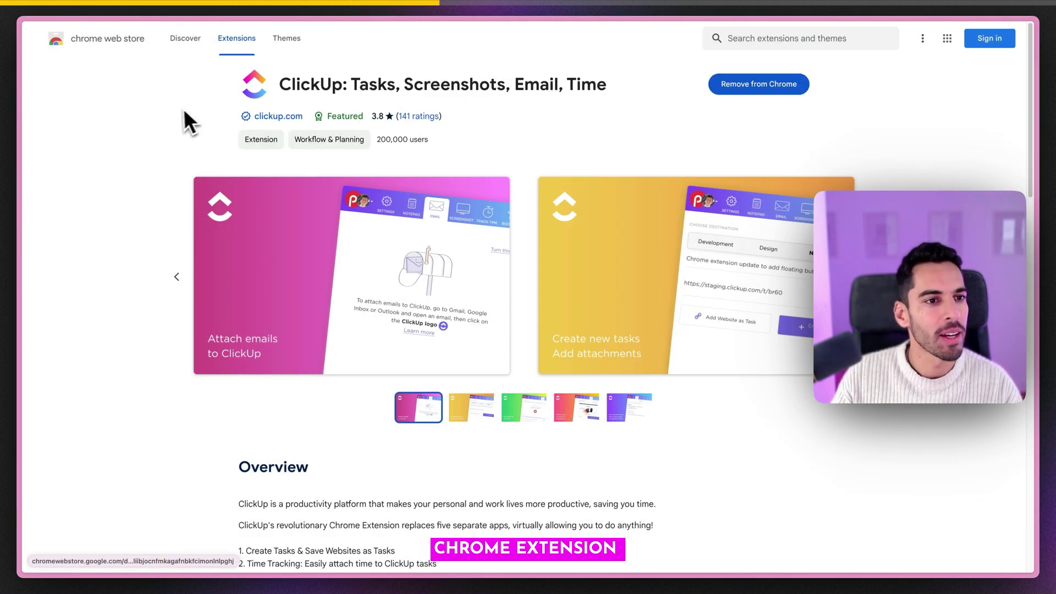
{"action": "key", "text": "alt+Left"}
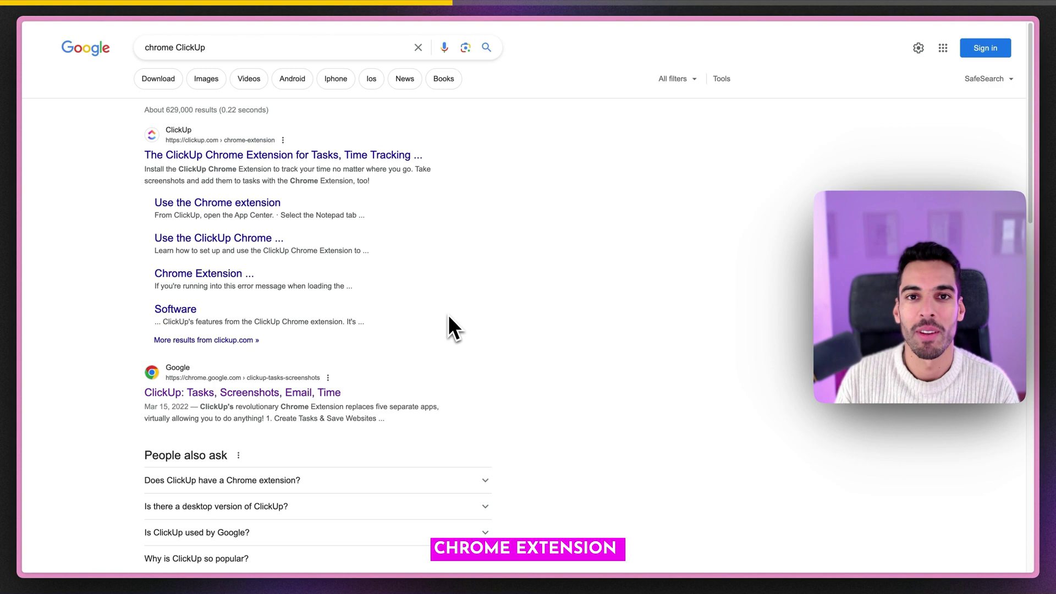
{"action": "key", "text": "slash"}
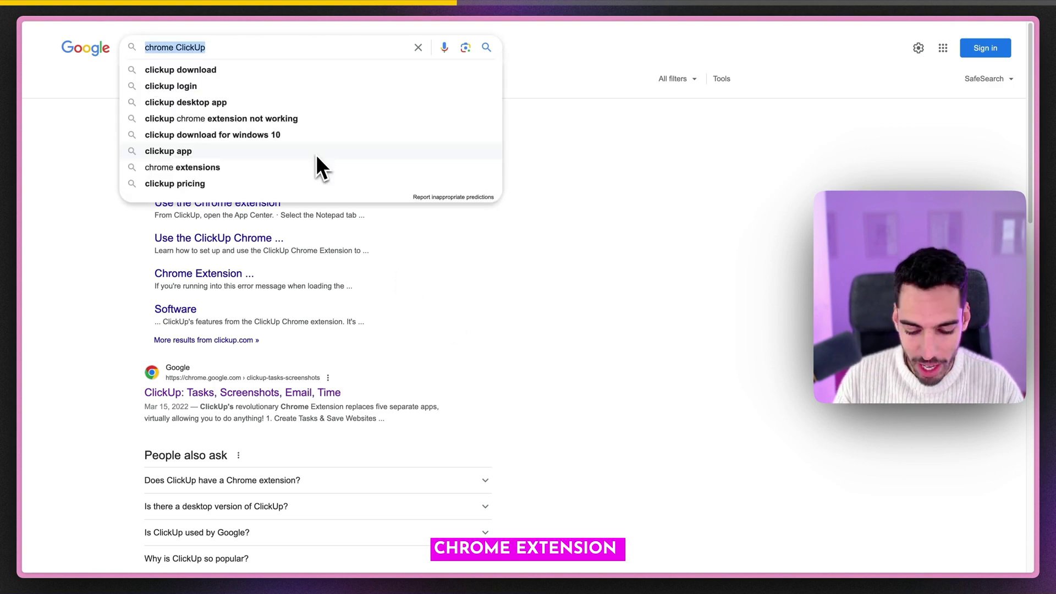
{"action": "type", "text": "new yo"}
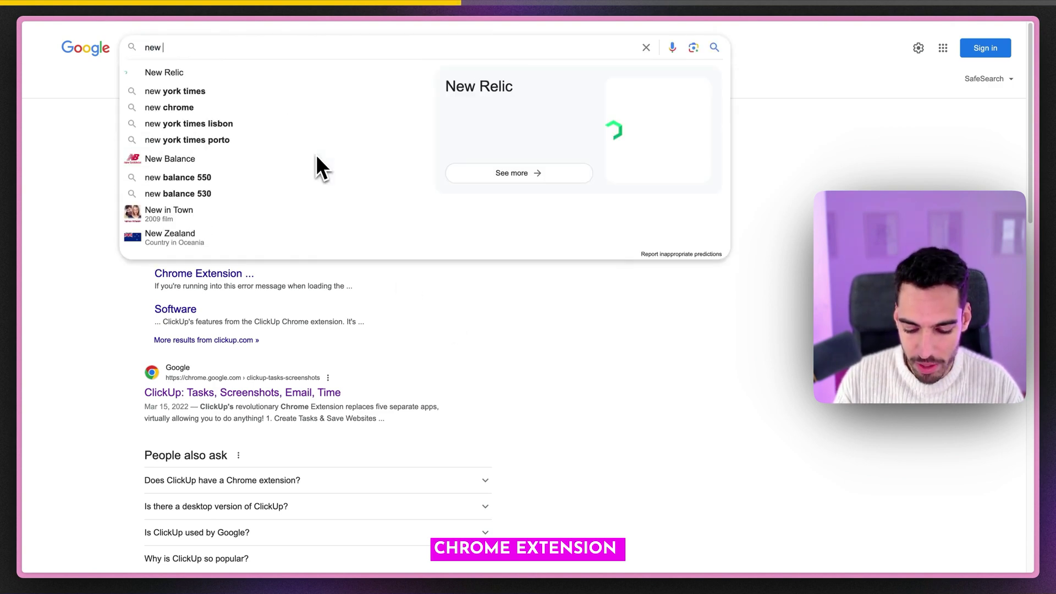
{"action": "type", "text": "rk times"}
{"action": "key", "text": "Return"}
{"action": "left_click", "coordinate": [226, 157]}
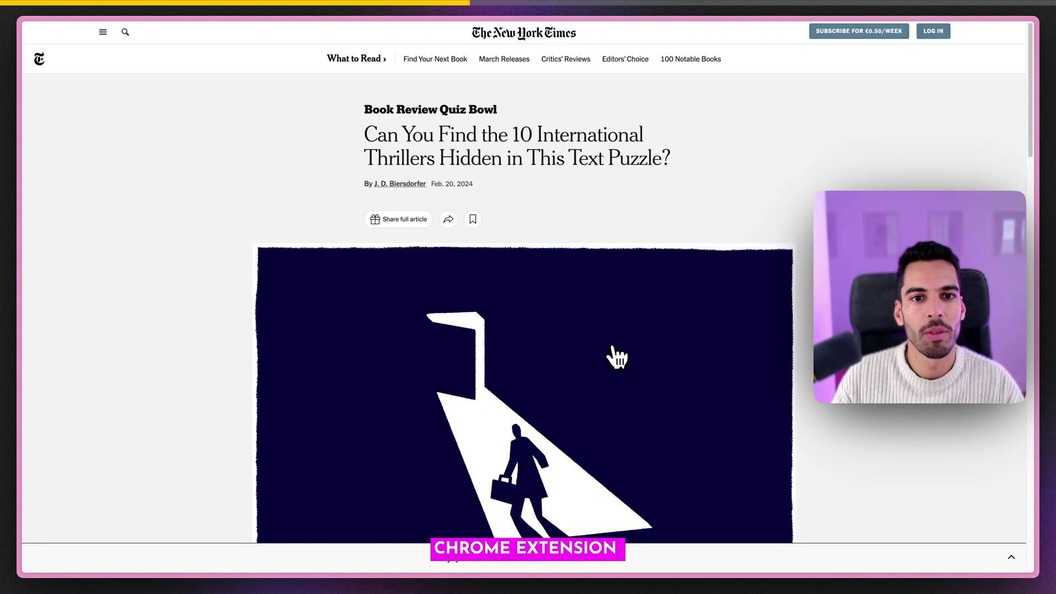
{"action": "scroll", "coordinate": [616, 357], "scroll_direction": "down", "scroll_amount": 5}
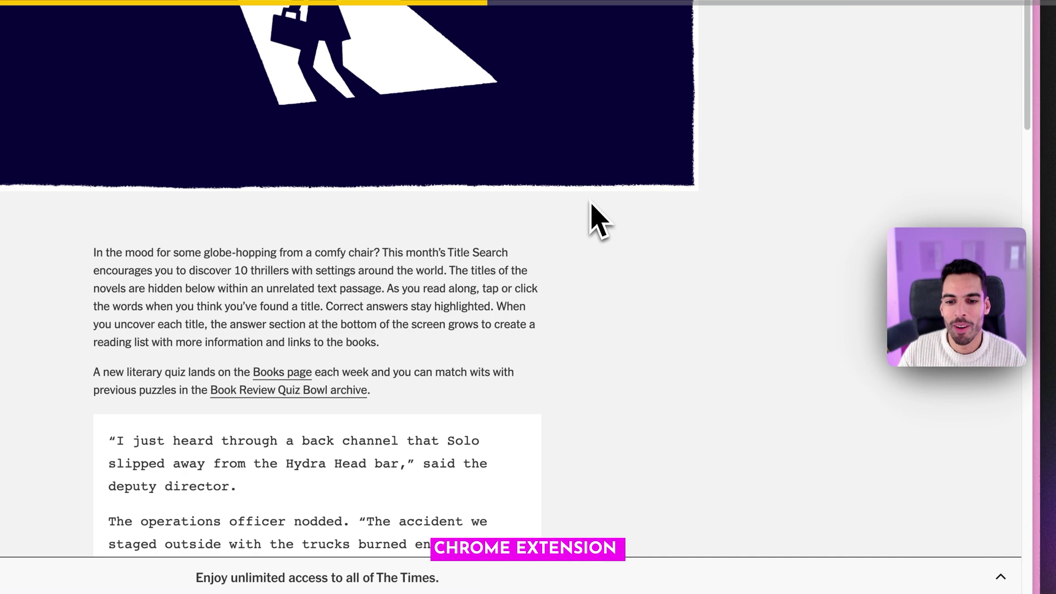
Log in to the ClickUp extension from the page's context menu and connect the HERO workspace
{"action": "right_click", "coordinate": [578, 234]}
{"action": "mouse_move", "coordinate": [671, 388]}
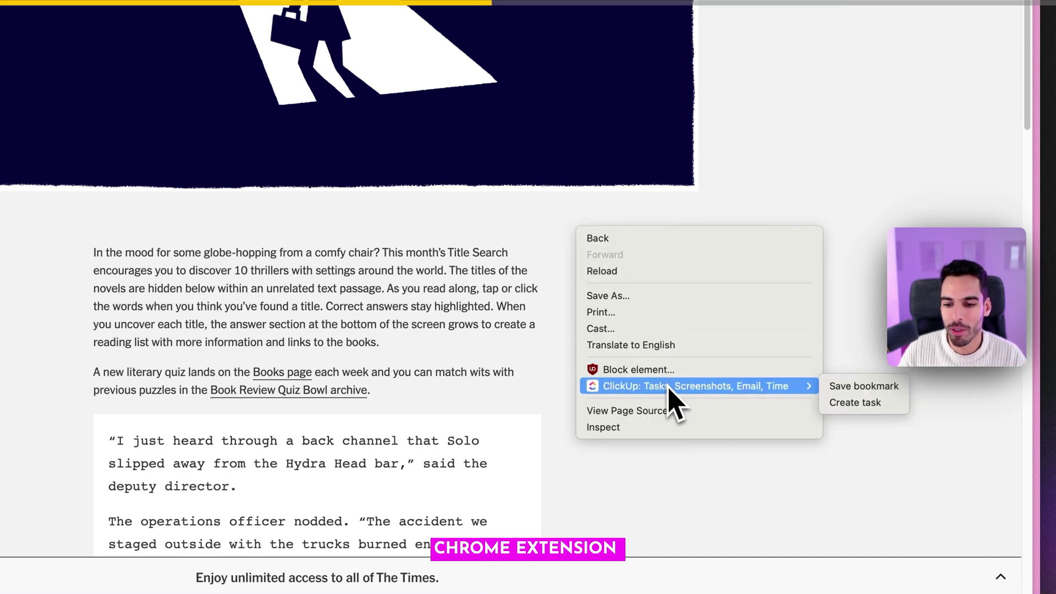
{"action": "left_click", "coordinate": [858, 403]}
{"action": "left_click", "coordinate": [737, 350]}
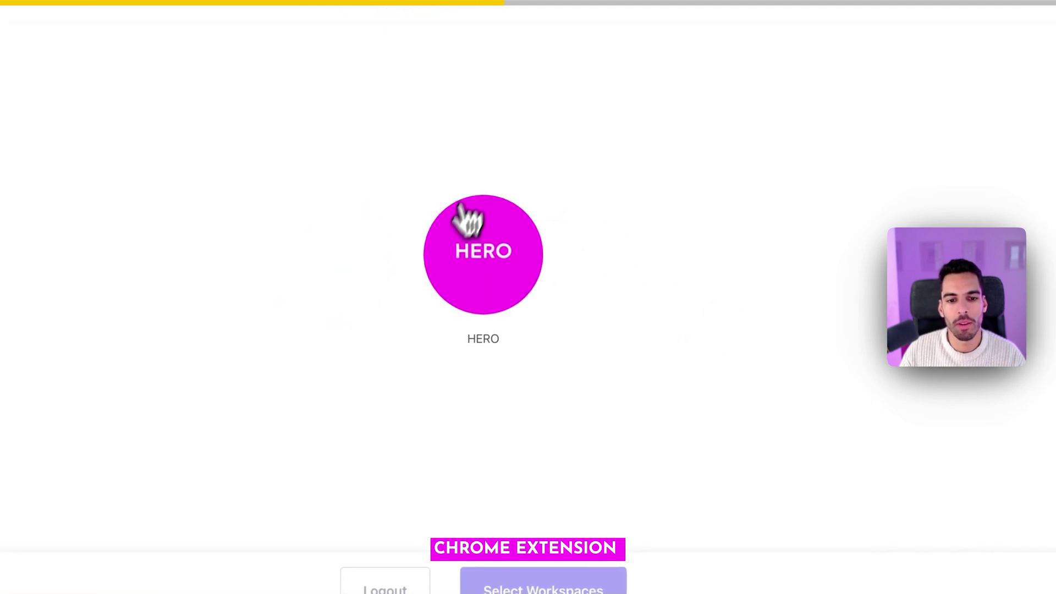
{"action": "left_click", "coordinate": [476, 270]}
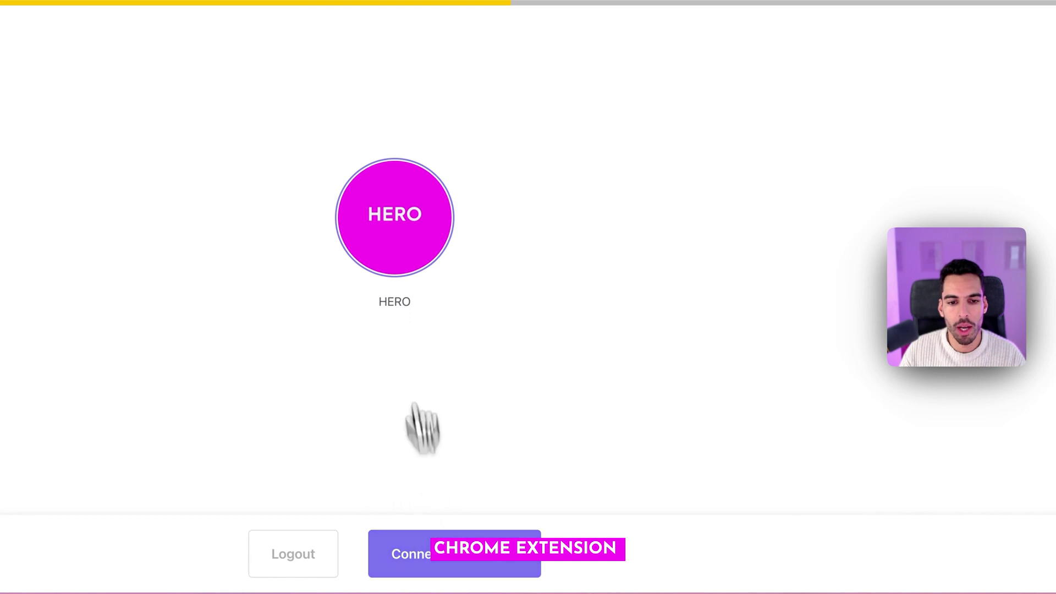
{"action": "left_click", "coordinate": [455, 561]}
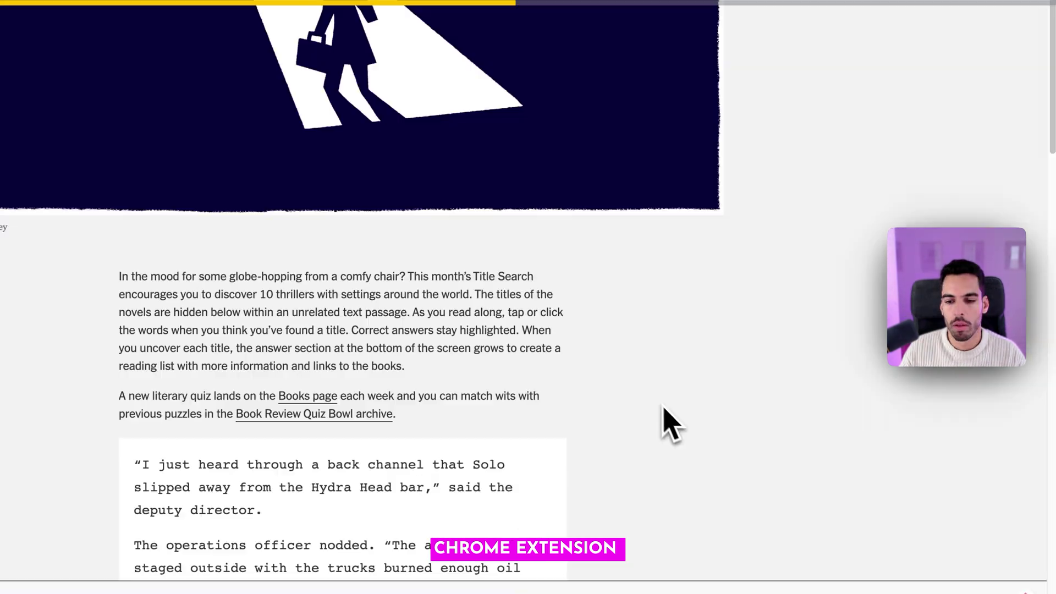
Start a ClickUp bookmark of the thrillers article from the context menu
{"action": "right_click", "coordinate": [553, 259]}
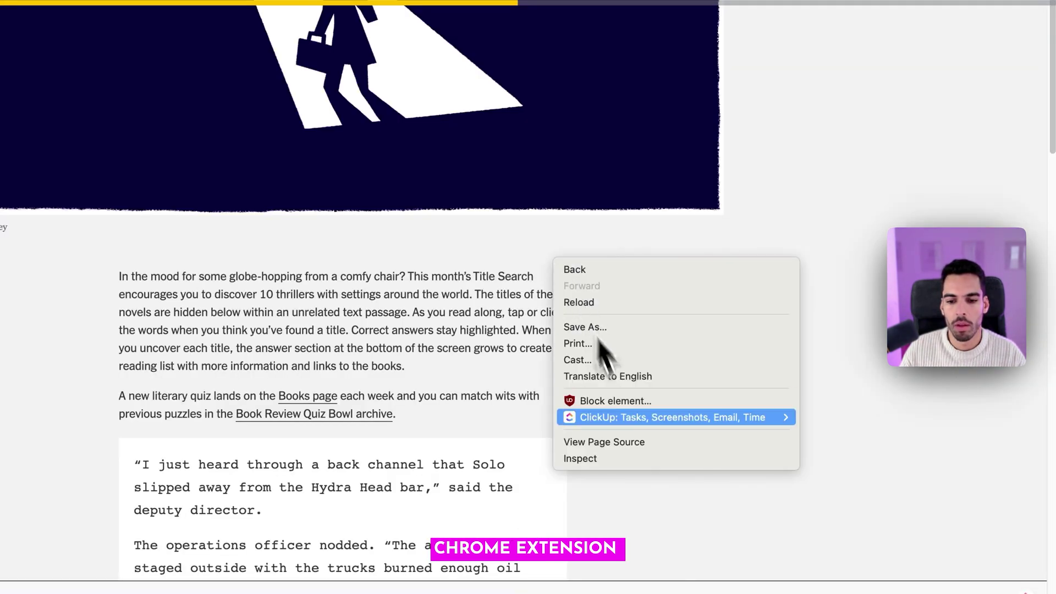
{"action": "mouse_move", "coordinate": [622, 418]}
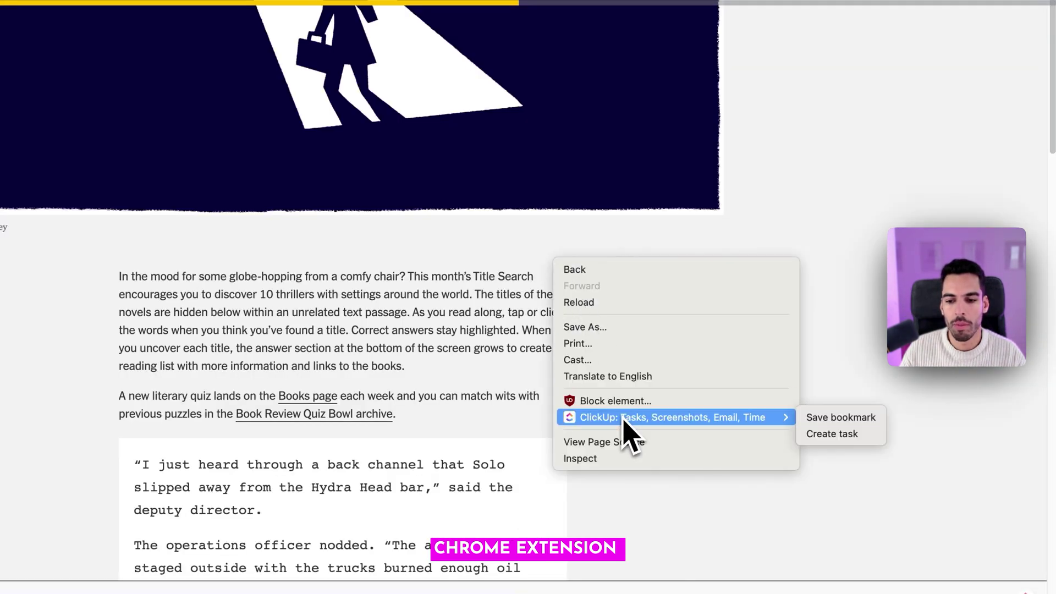
{"action": "left_click", "coordinate": [826, 423]}
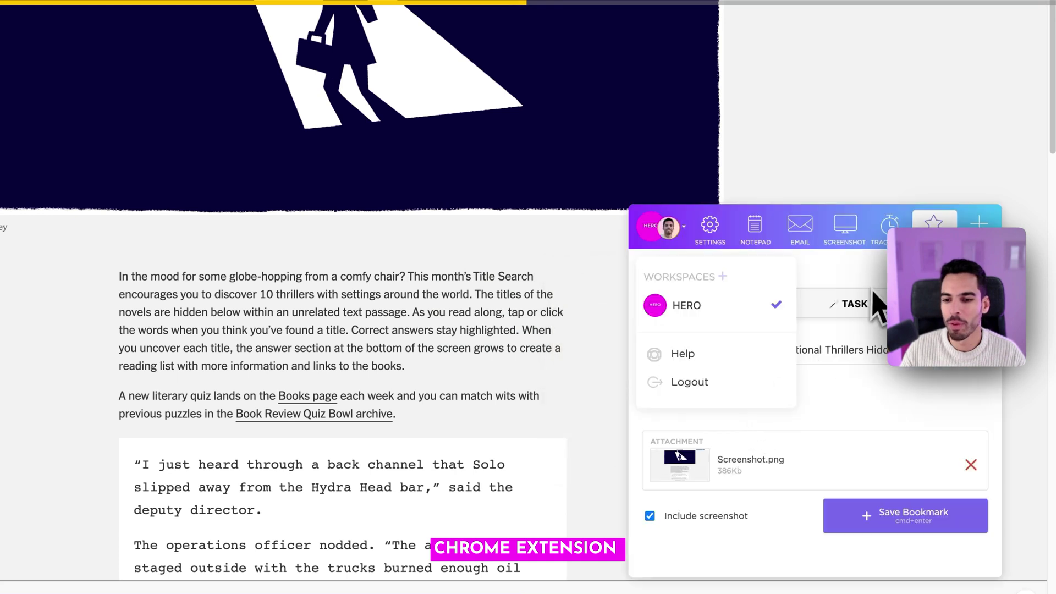
Get back to the bookmark form targeting Space › TASK MAGIC with Screenshot.png attached
{"action": "key", "text": "super+Return"}
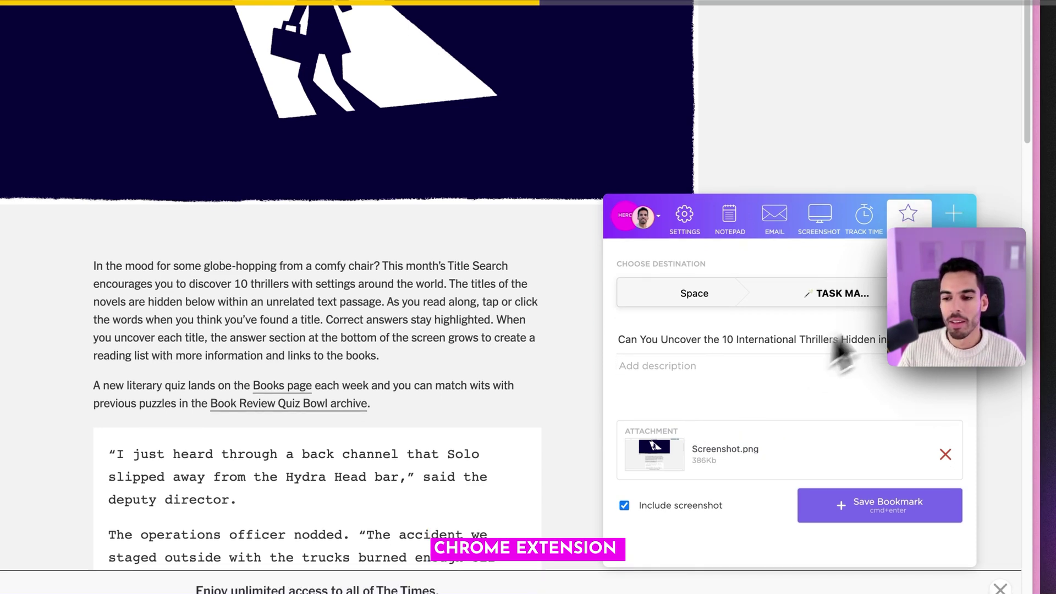
{"action": "left_click", "coordinate": [953, 220]}
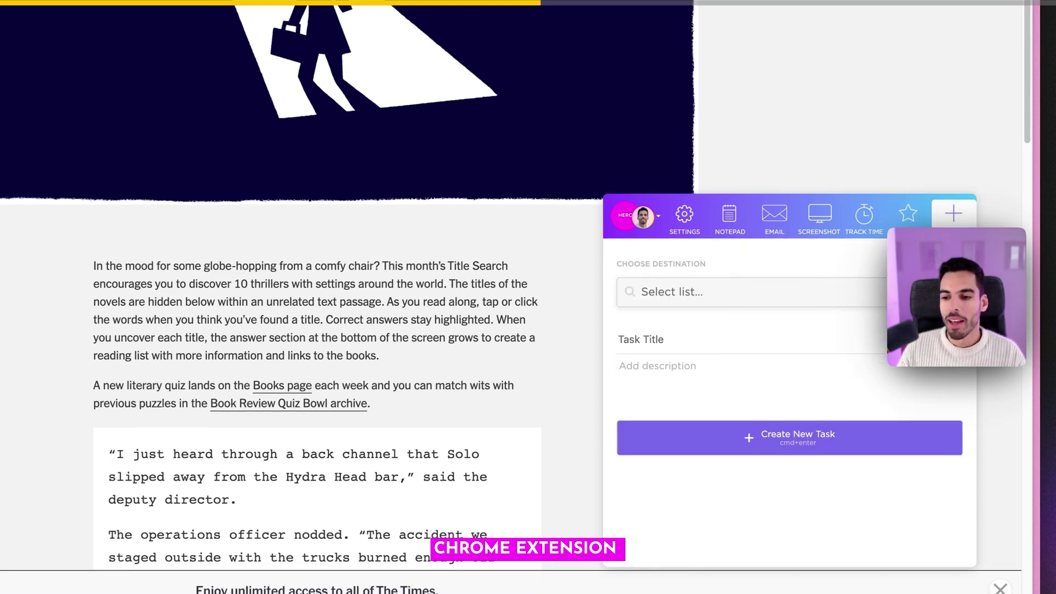
{"action": "left_click", "coordinate": [910, 218]}
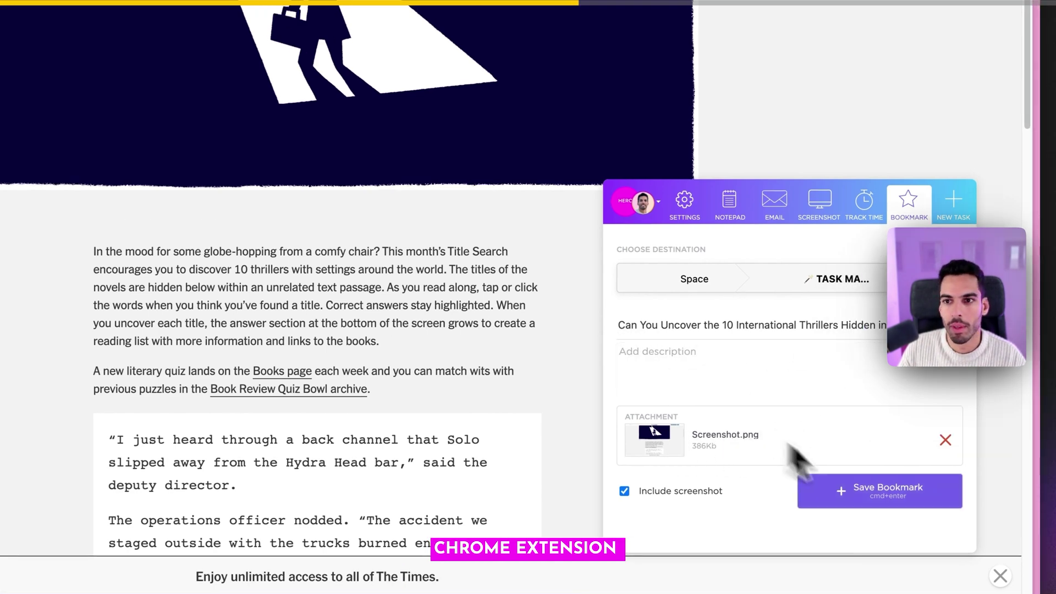
Save the thrillers bookmark as a TASK MAGIC task, open it, and follow its article link
{"action": "left_click", "coordinate": [872, 505]}
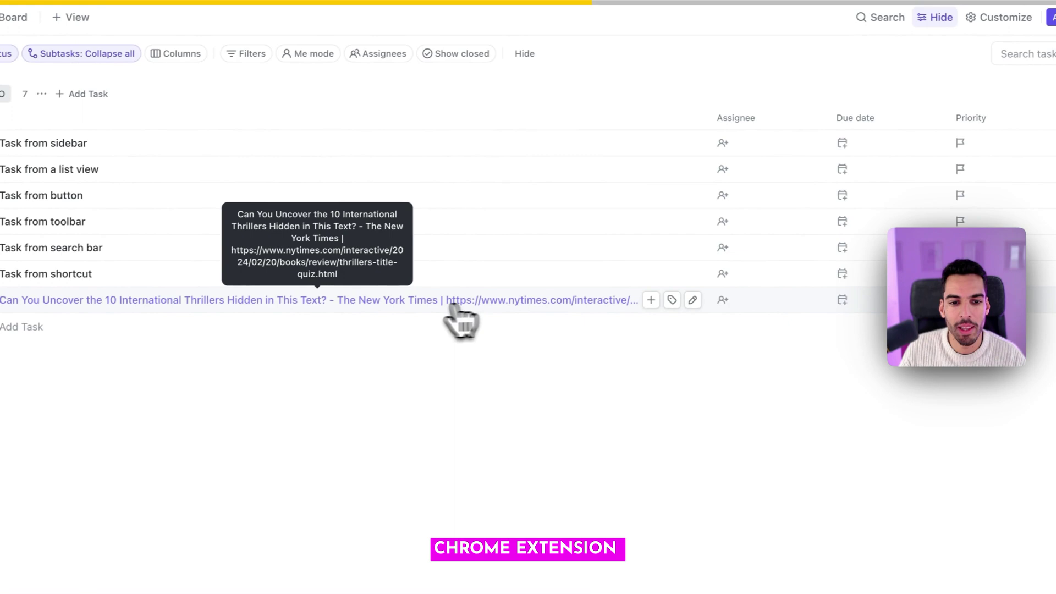
{"action": "left_click", "coordinate": [512, 302]}
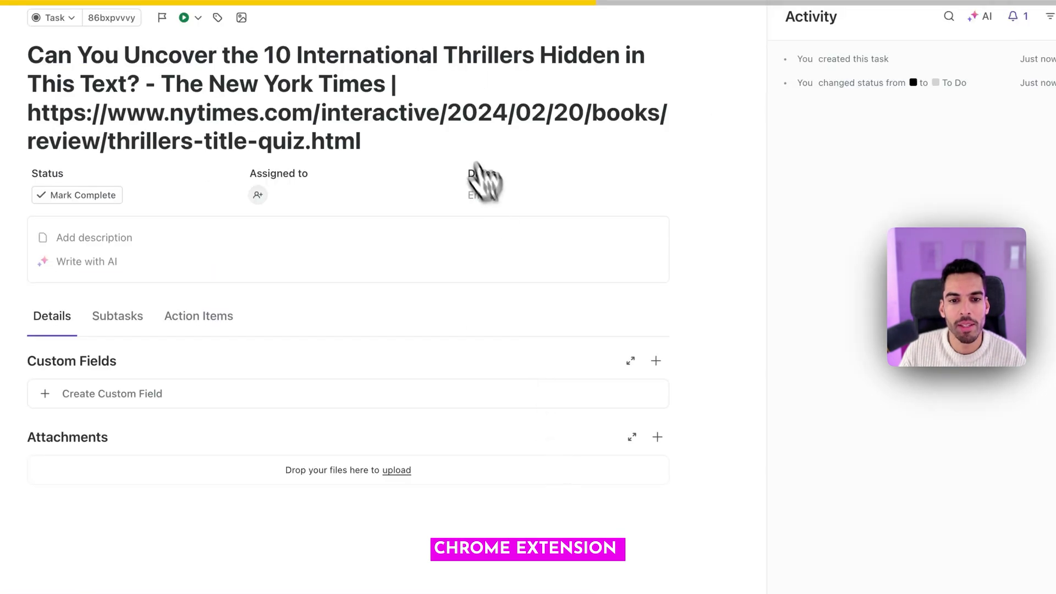
{"action": "left_click", "coordinate": [448, 118]}
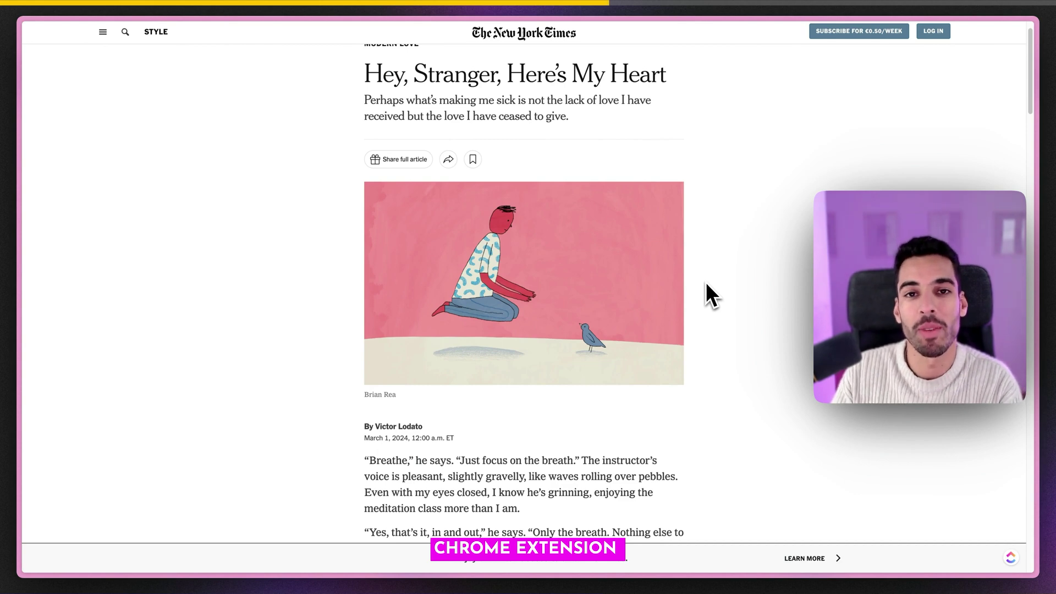
From the article page's floating ClickUp button, create 'Create a LinkedIn Post on love languages' in TASK MAGIC
{"action": "mouse_move", "coordinate": [1011, 564]}
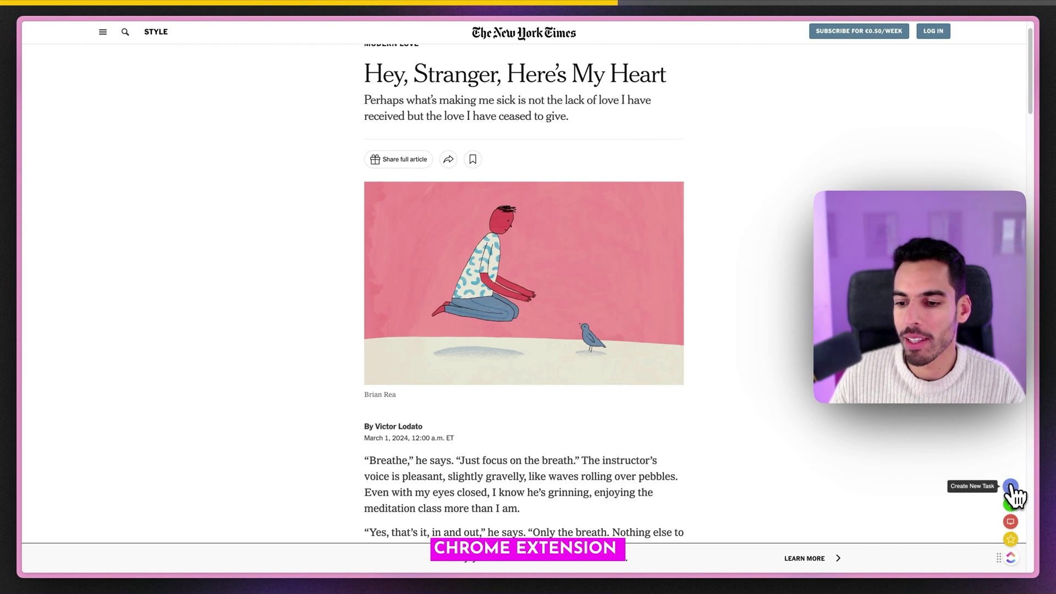
{"action": "left_click", "coordinate": [1010, 486]}
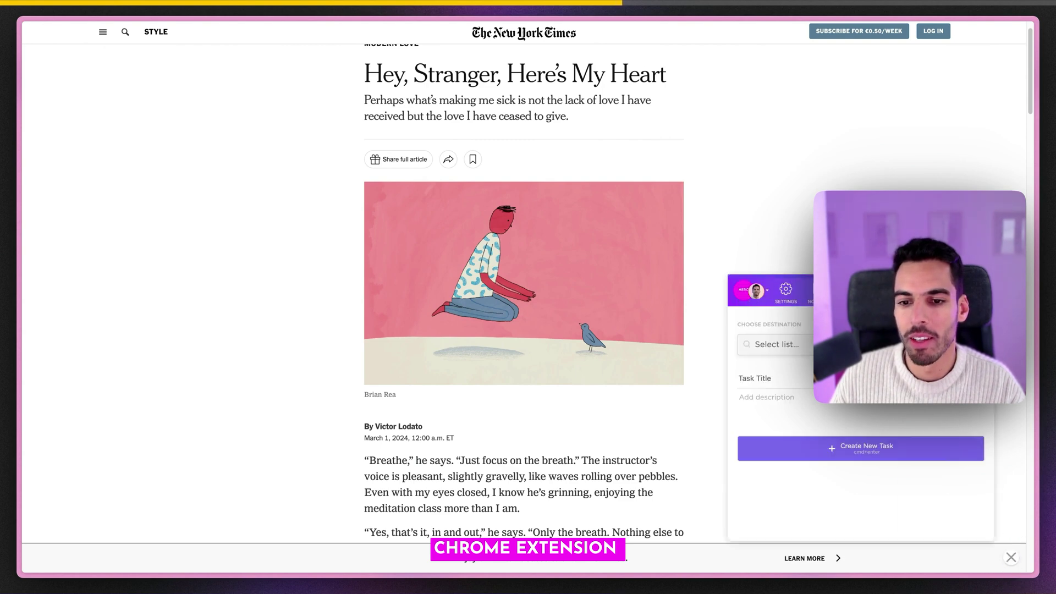
{"action": "left_click", "coordinate": [774, 376]}
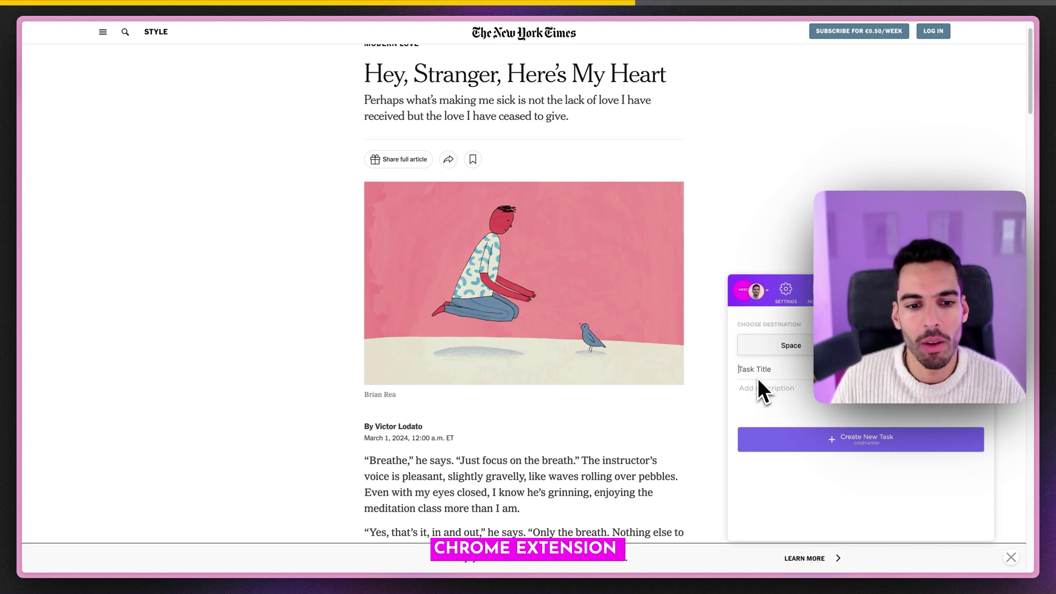
{"action": "scroll", "coordinate": [737, 379], "scroll_direction": "down", "scroll_amount": 1}
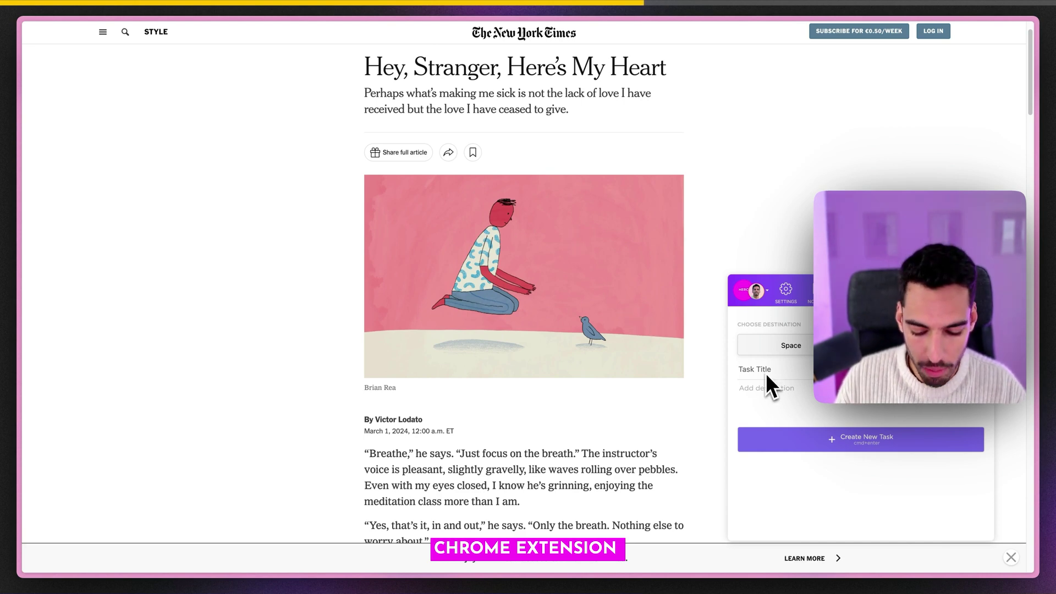
{"action": "type", "text": "Create a "}
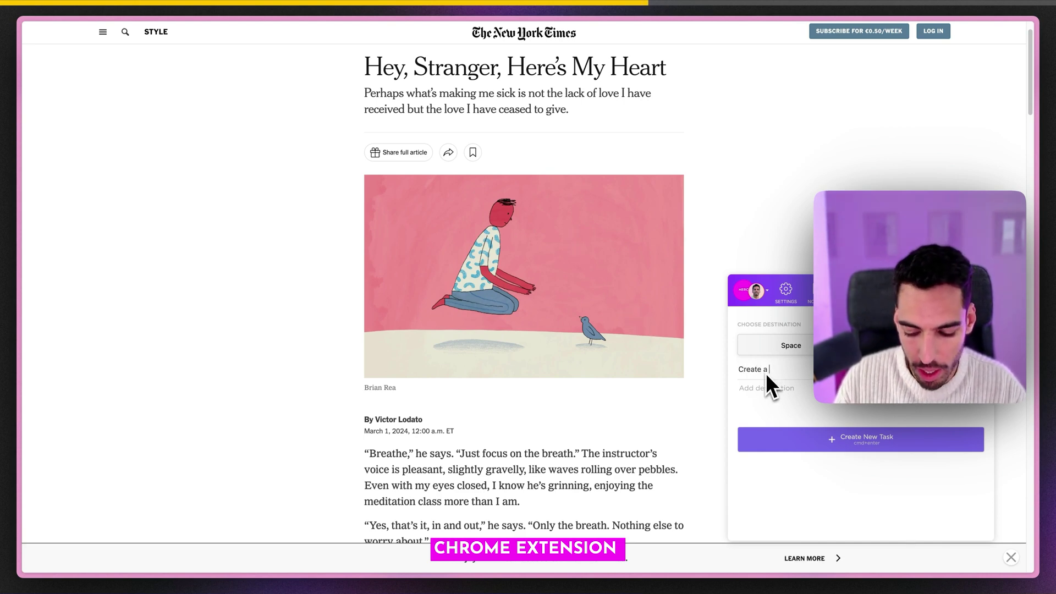
{"action": "type", "text": "LinkedIn Pos"}
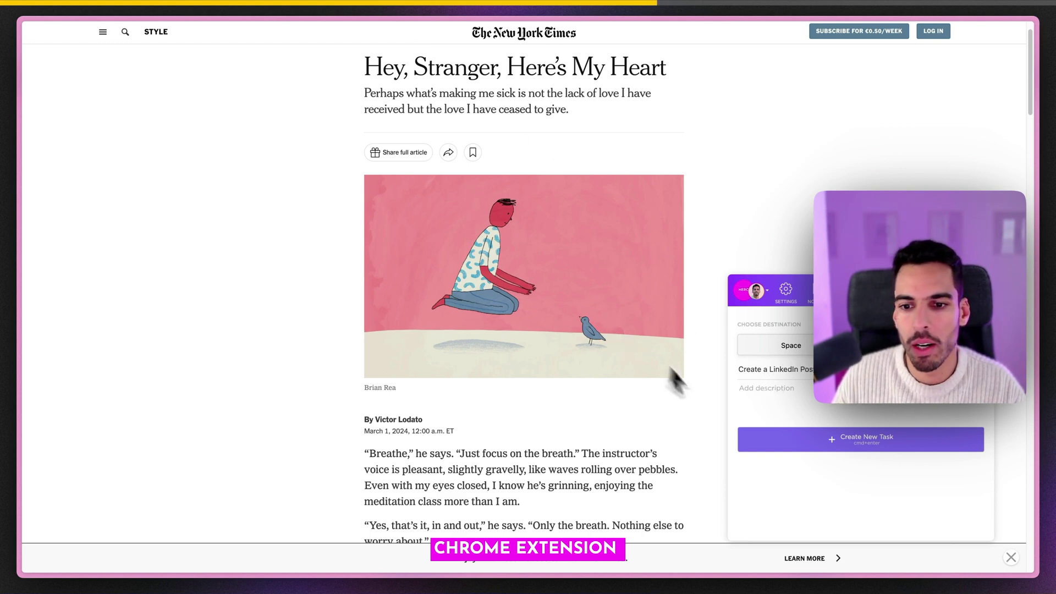
{"action": "left_click", "coordinate": [787, 399]}
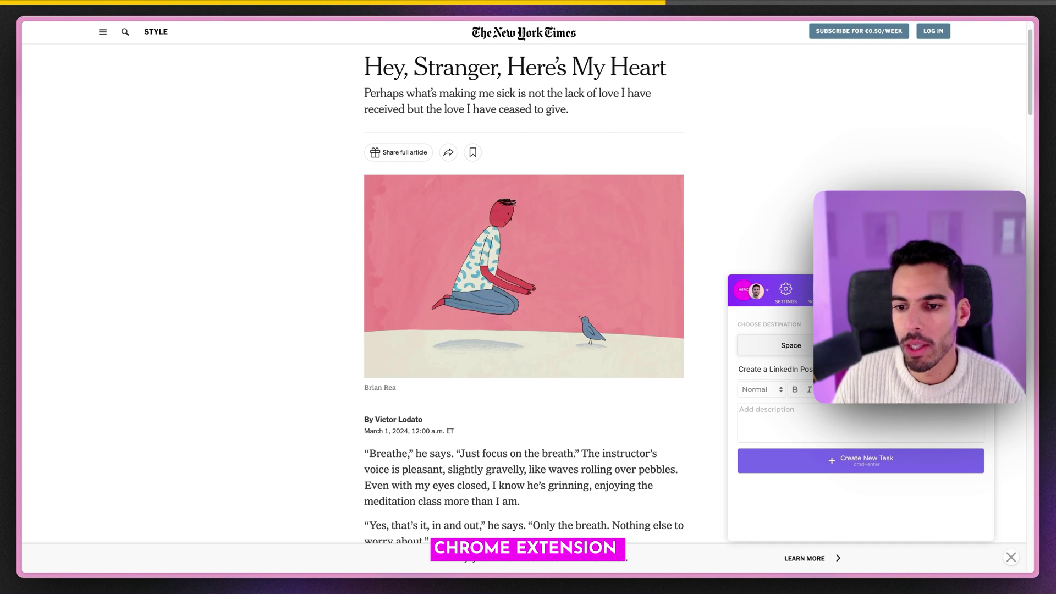
{"action": "left_click", "coordinate": [836, 462]}
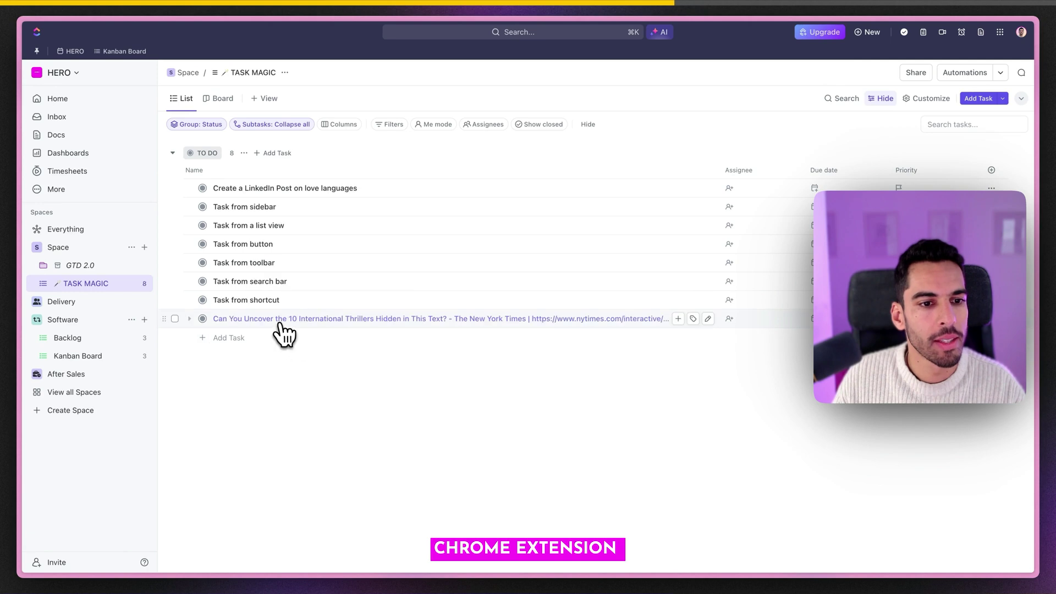
Open the 'Create a LinkedIn Post on love languages' task's detail view
{"action": "left_click", "coordinate": [292, 189]}
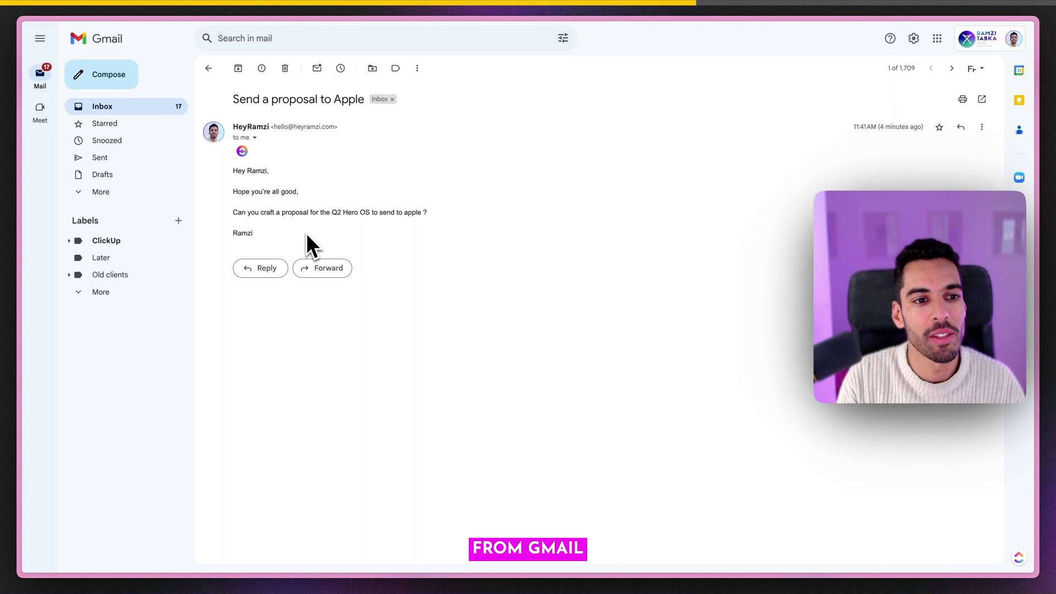
Create a task from the 'Send a proposal to Apple' email with Gmail's ClickUp icon
{"action": "left_click", "coordinate": [243, 151]}
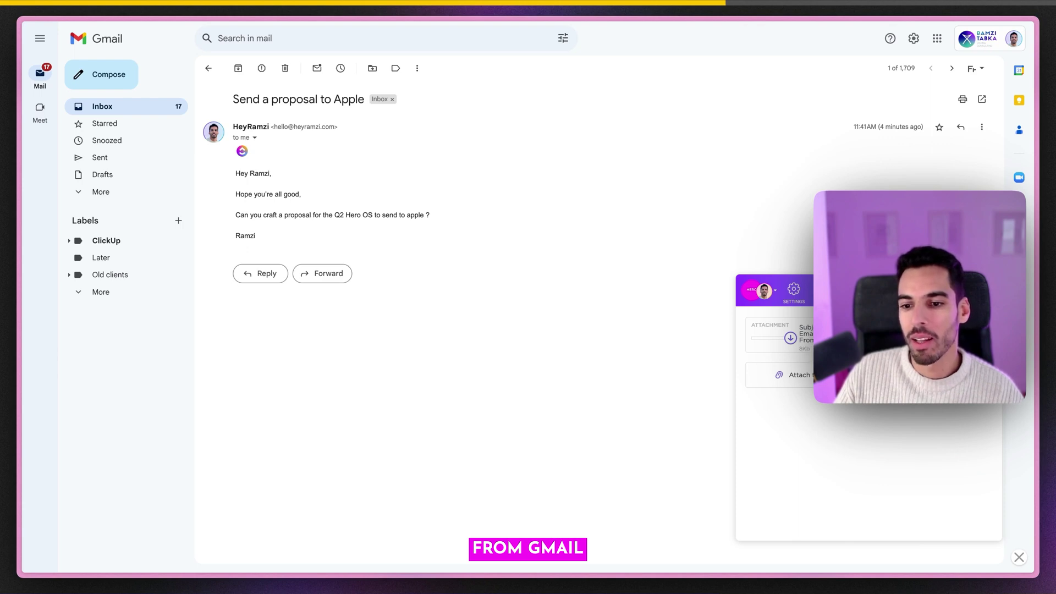
{"action": "left_click", "coordinate": [880, 375]}
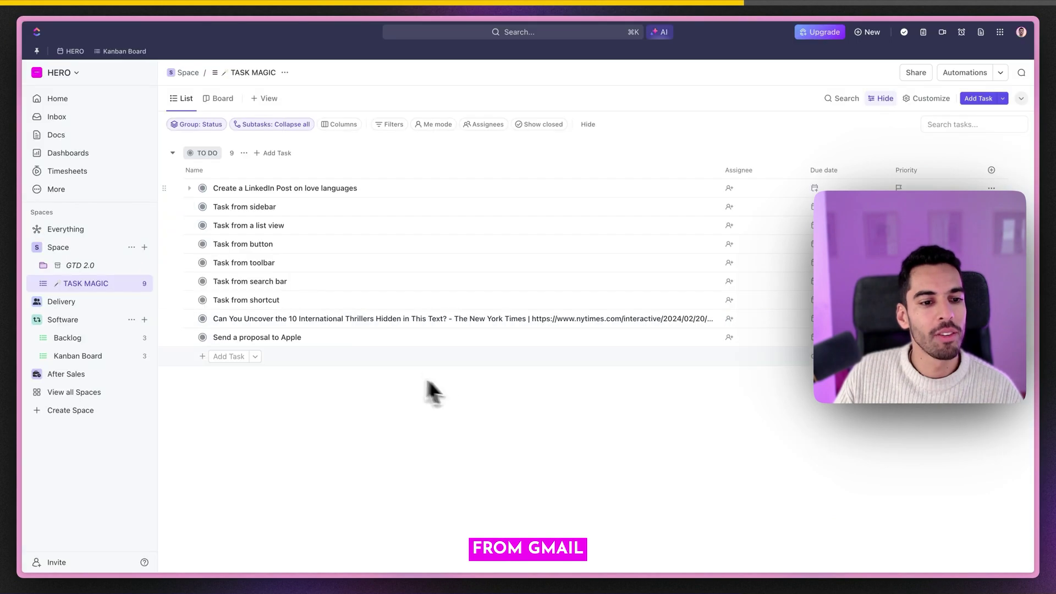
Review the new Apple proposal task, then copy TASK MAGIC's Email to List address
{"action": "left_click", "coordinate": [388, 338]}
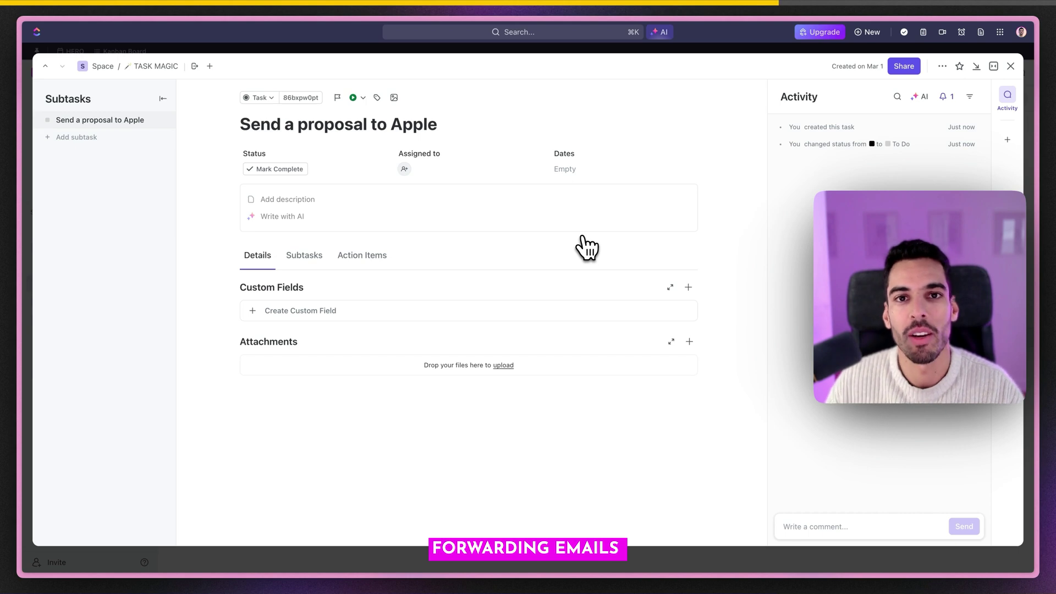
{"action": "left_click", "coordinate": [1011, 66]}
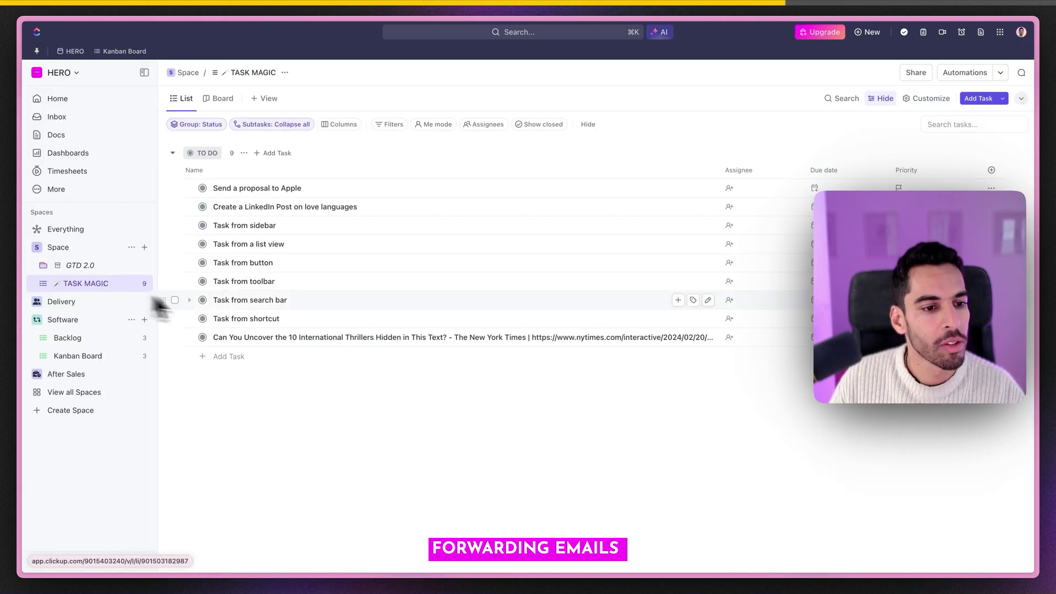
{"action": "right_click", "coordinate": [114, 284]}
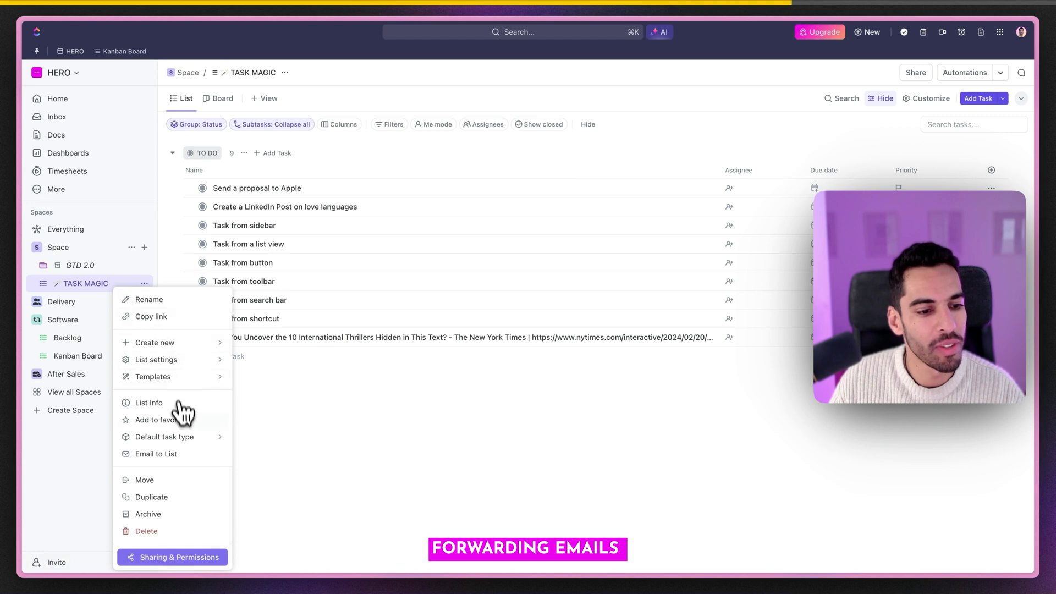
{"action": "left_click", "coordinate": [156, 453]}
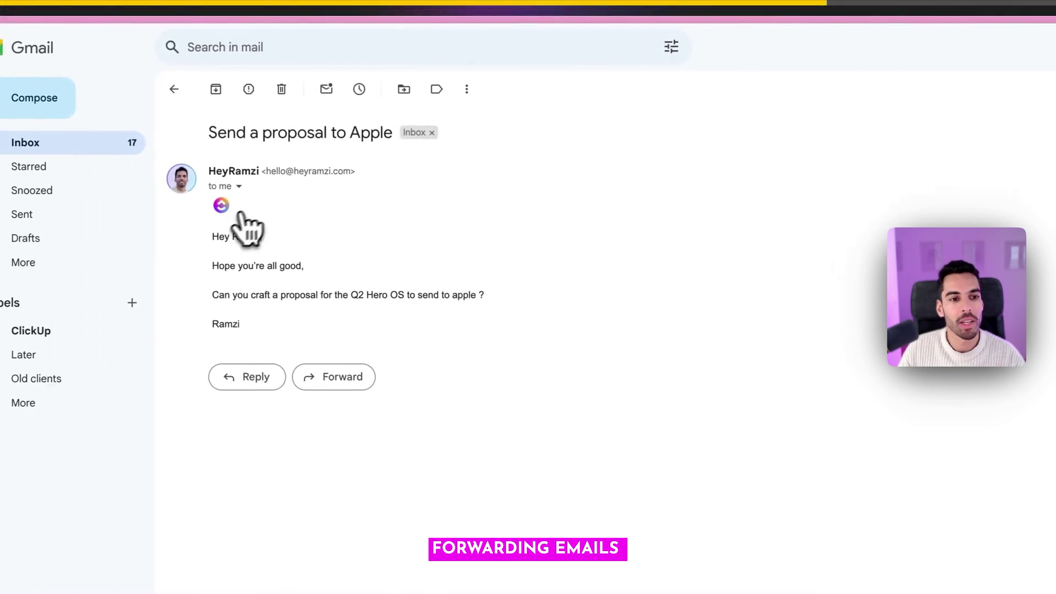
Forward the 'Send a proposal to Apple' email to the pasted TASK MAGIC list address
{"action": "left_click", "coordinate": [960, 172]}
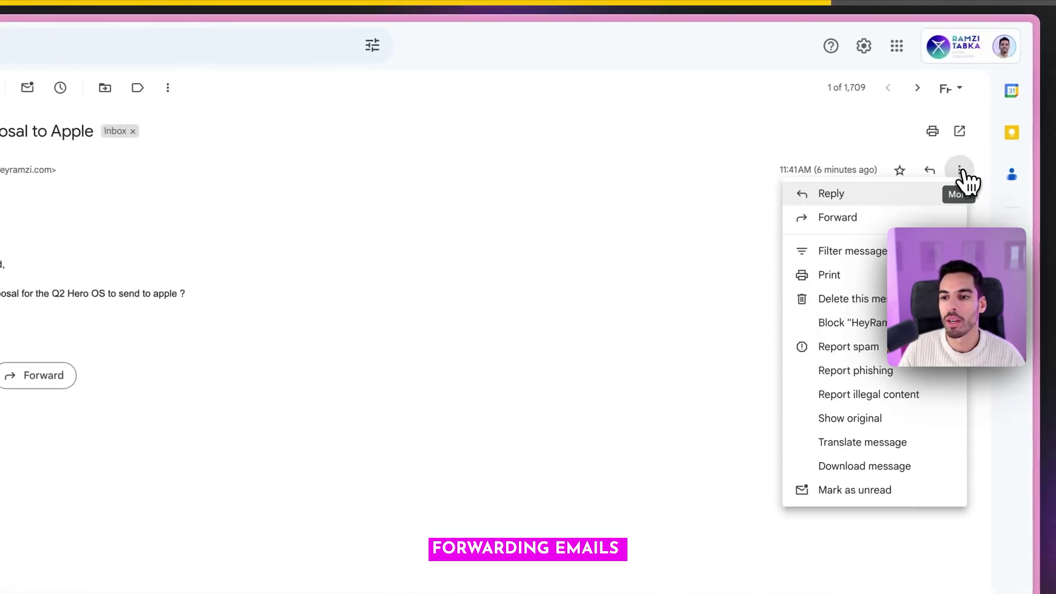
{"action": "left_click", "coordinate": [919, 217]}
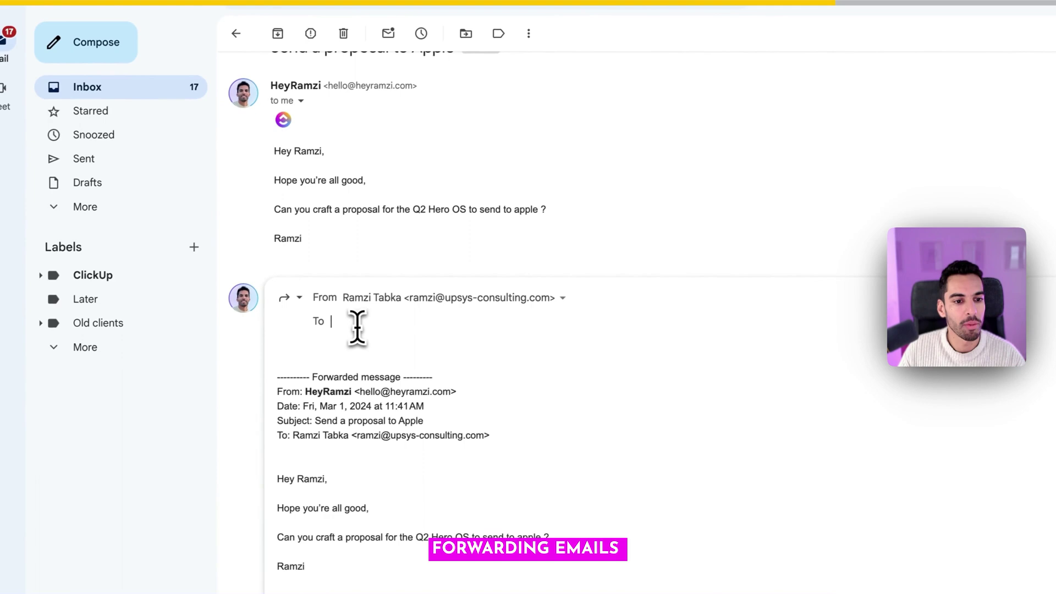
{"action": "key", "text": "ctrl+v"}
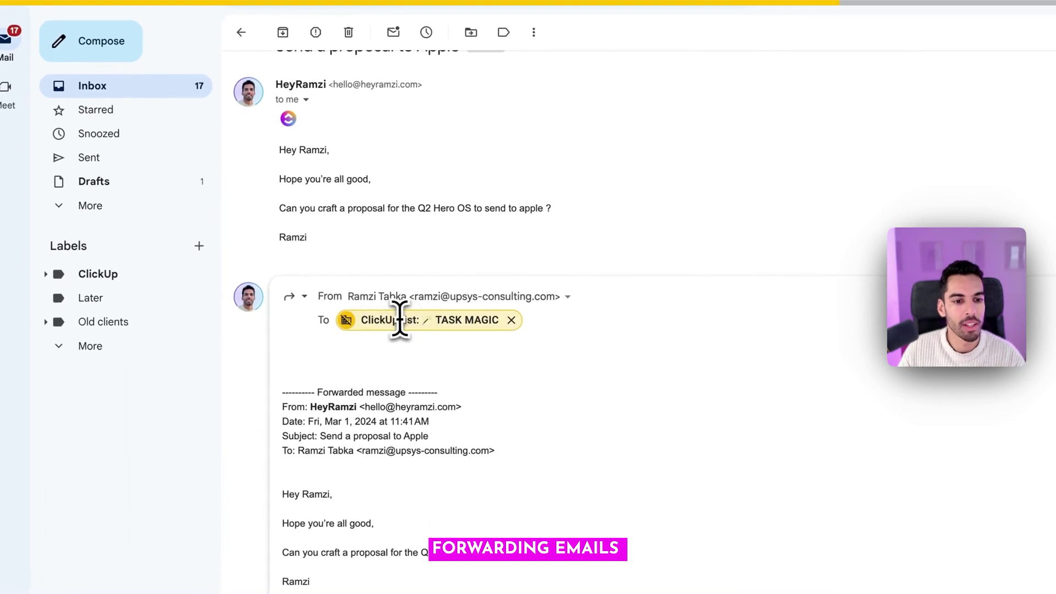
{"action": "mouse_move", "coordinate": [400, 319]}
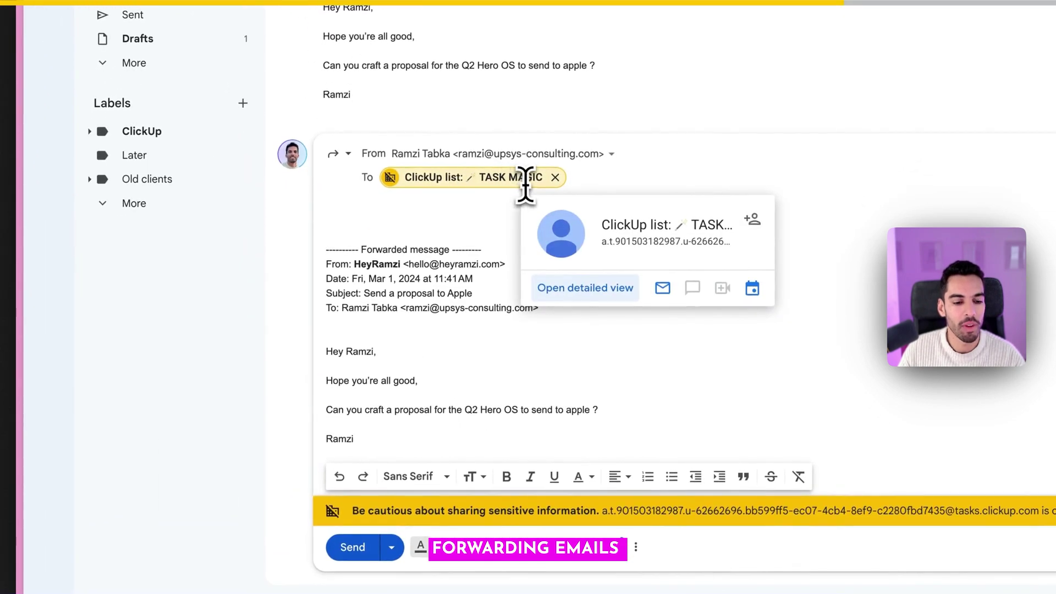
{"action": "left_click", "coordinate": [371, 548]}
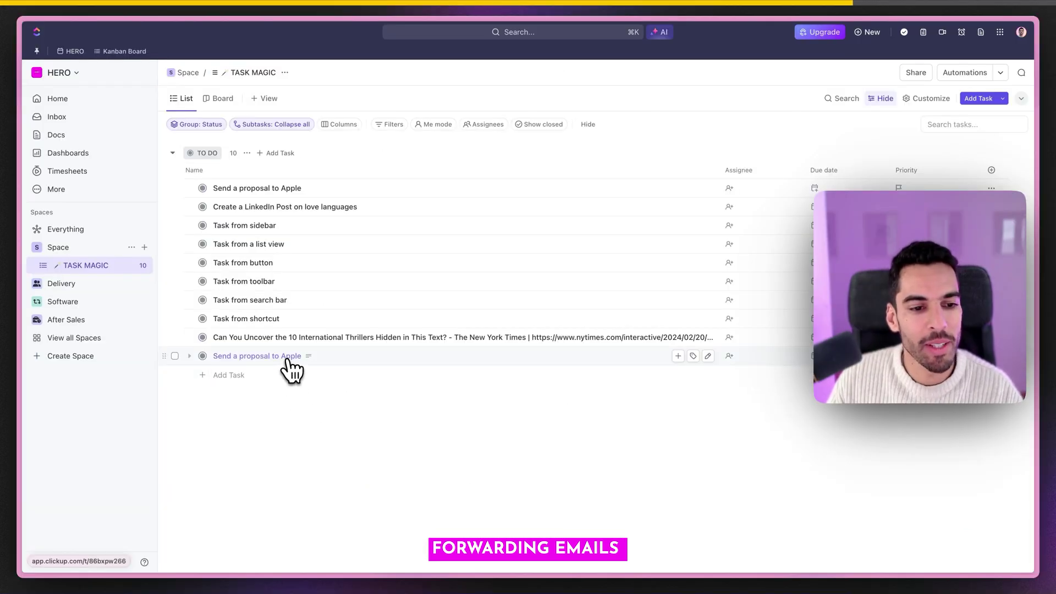
{"action": "left_click", "coordinate": [287, 361]}
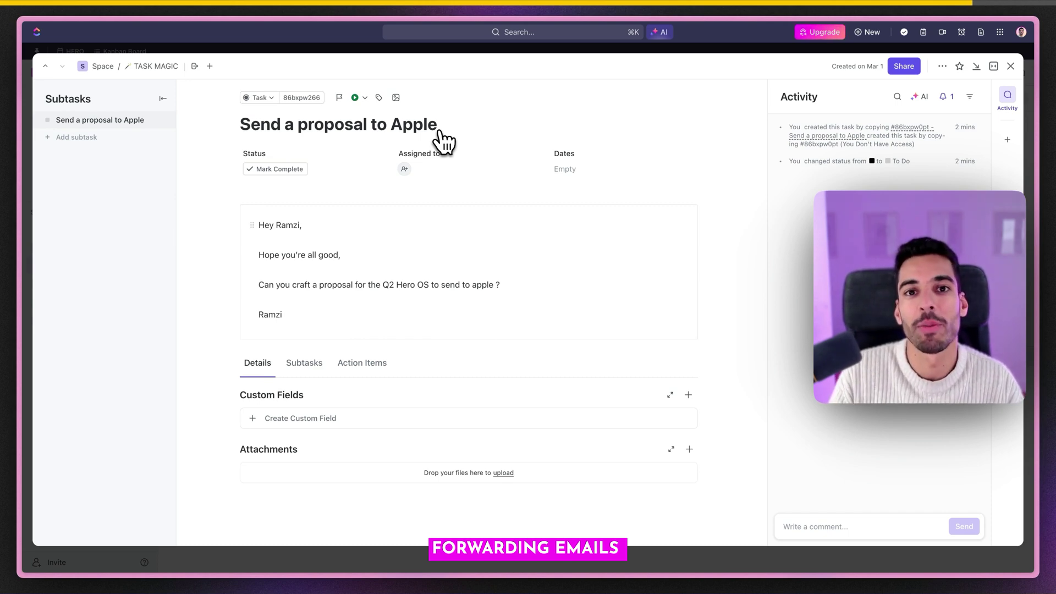
{"action": "key", "text": "Escape"}
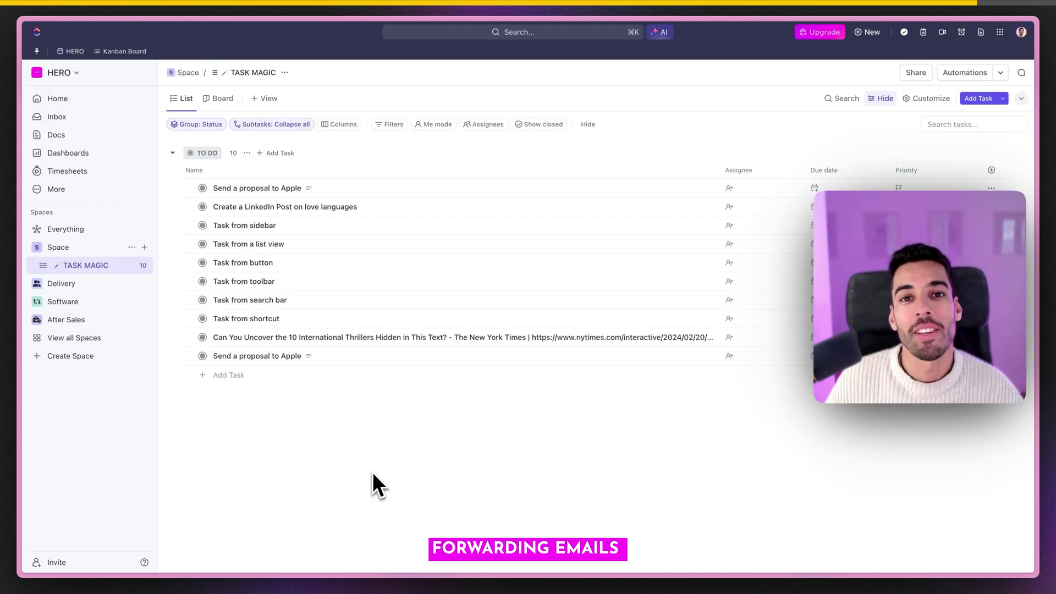